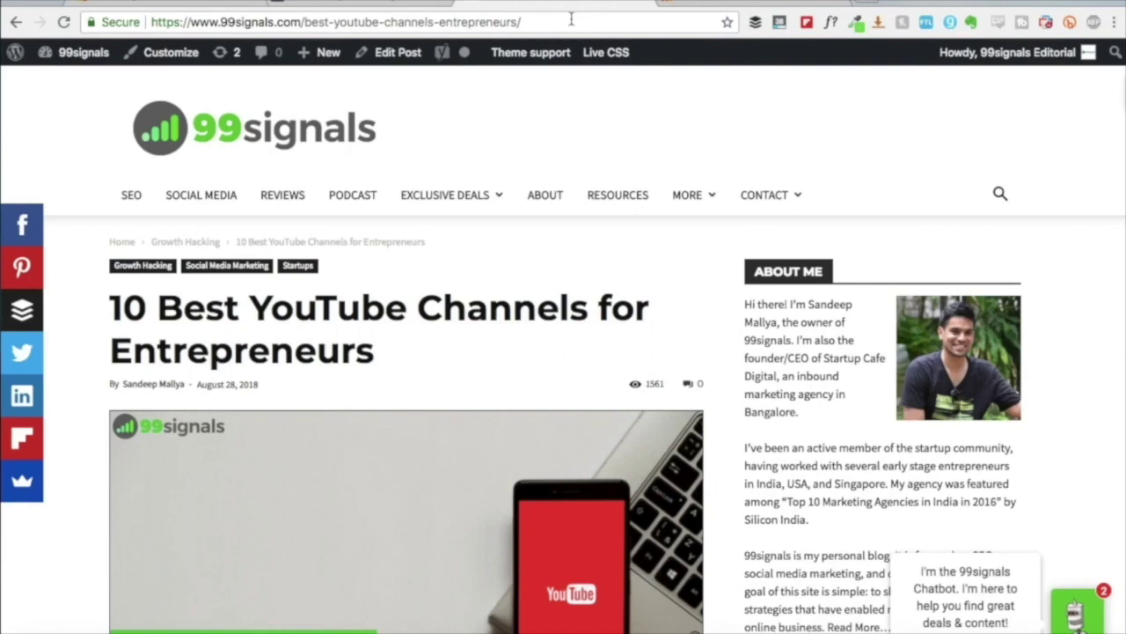
# Copy the 99signals YouTube channels article's address into the Campaign URL Builder's Website URL and set the campaign source to "facebook ad".
pyautogui.click(570, 18)
pyautogui.press('super+c')
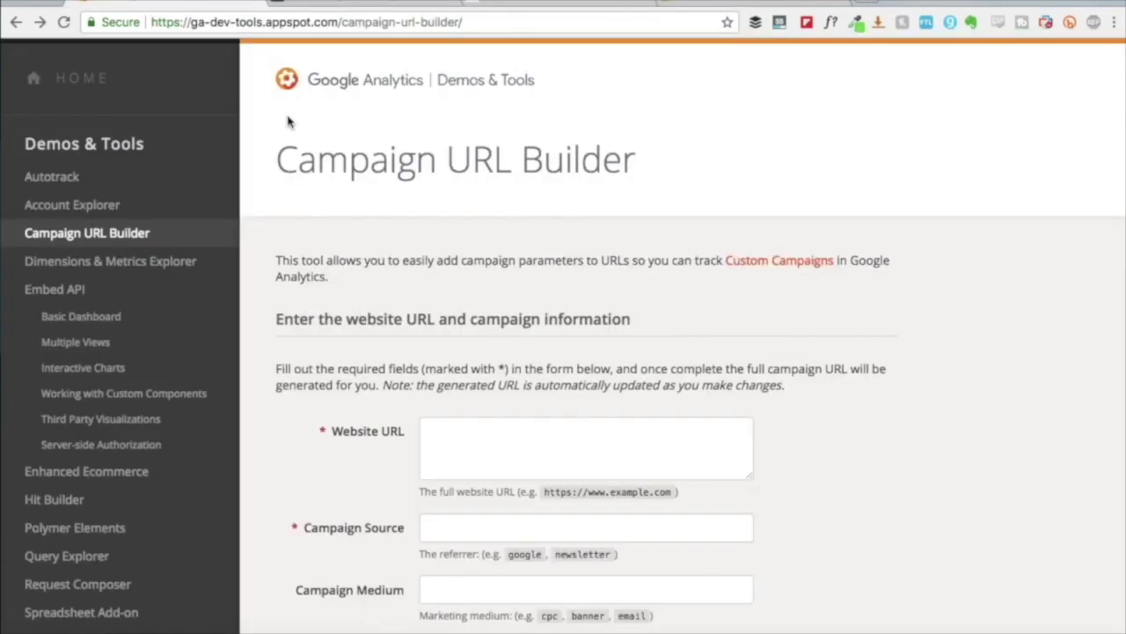
pyautogui.click(510, 450)
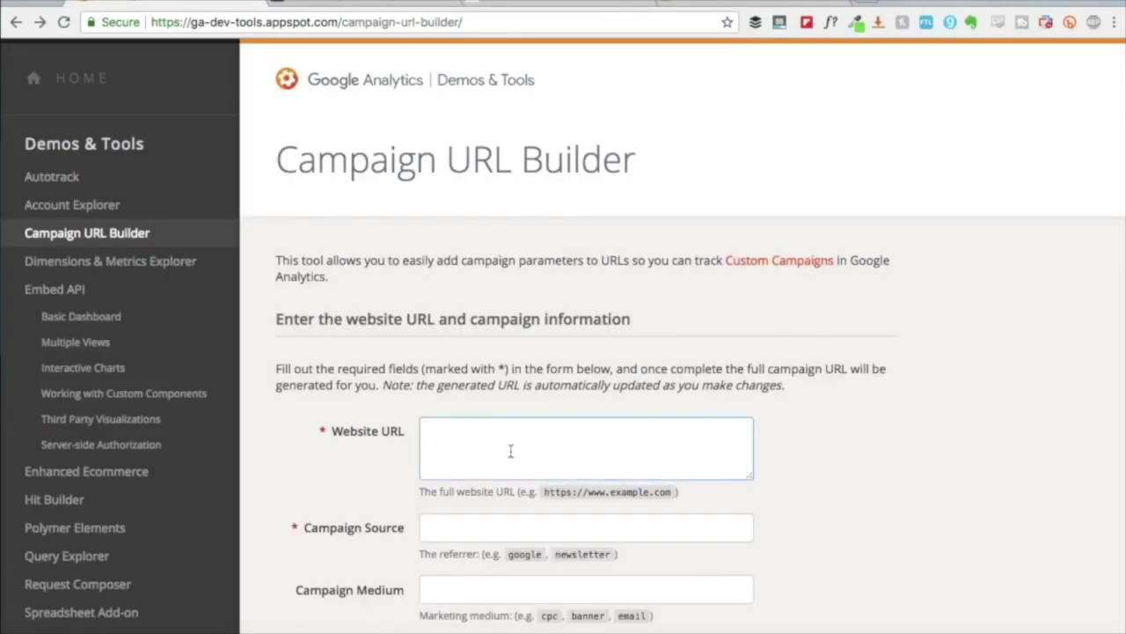
pyautogui.press('super+v')
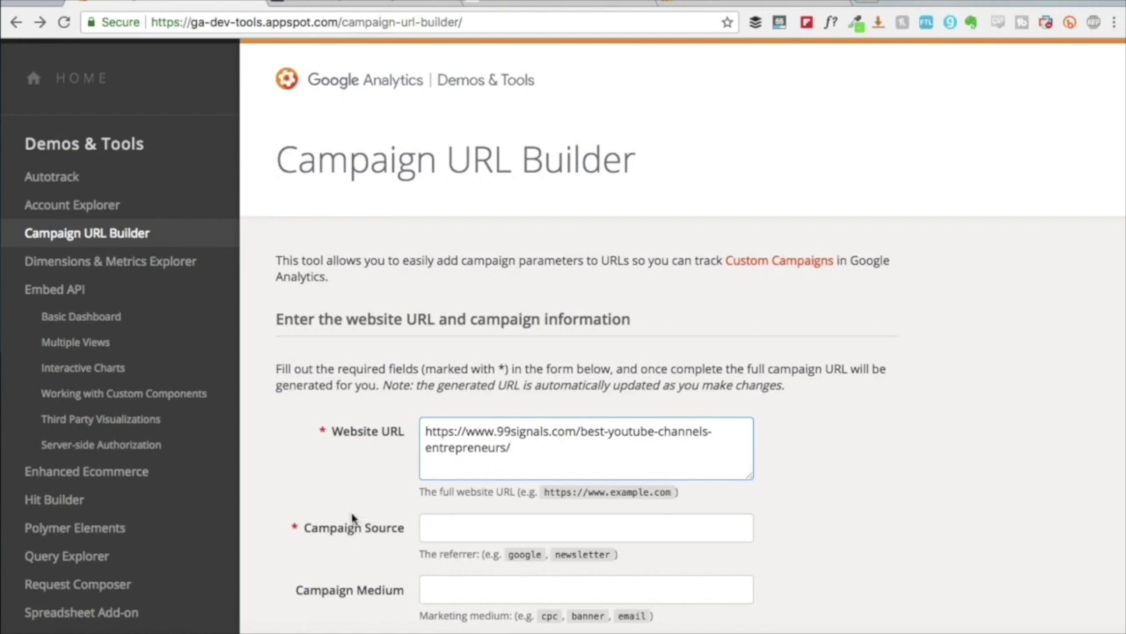
pyautogui.click(545, 527)
pyautogui.write('facebook ad')
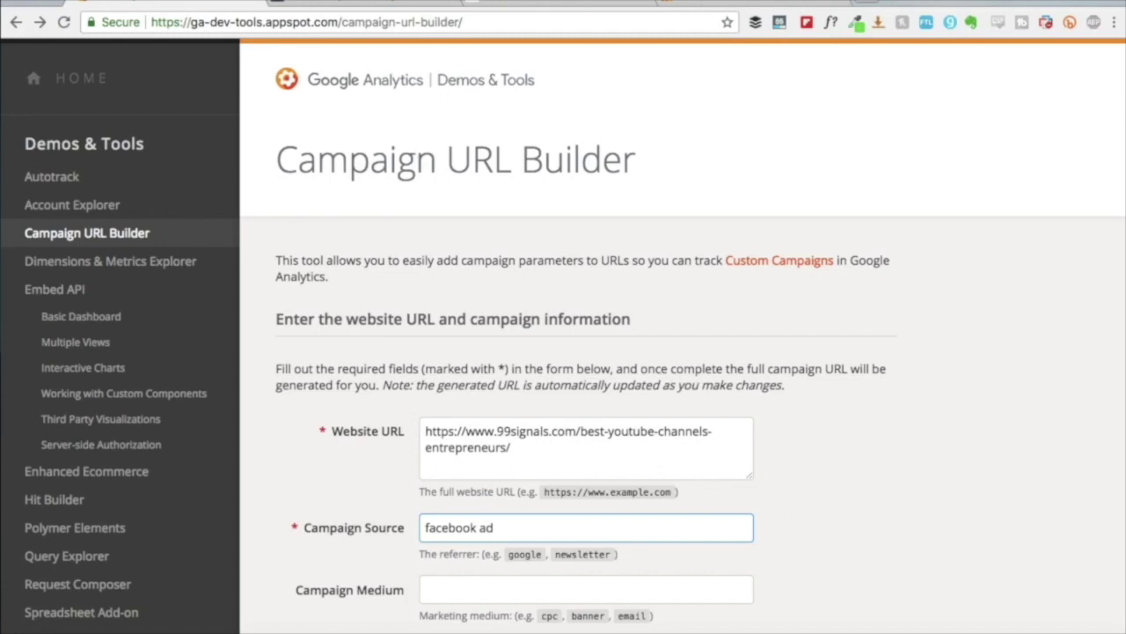
# Check the ad set's ad delivery optimization in Facebook Ads Manager and set the campaign medium to "cpc" in the Campaign URL Builder.
pyautogui.scroll(-1, 544, 571)
pyautogui.click(540, 517)
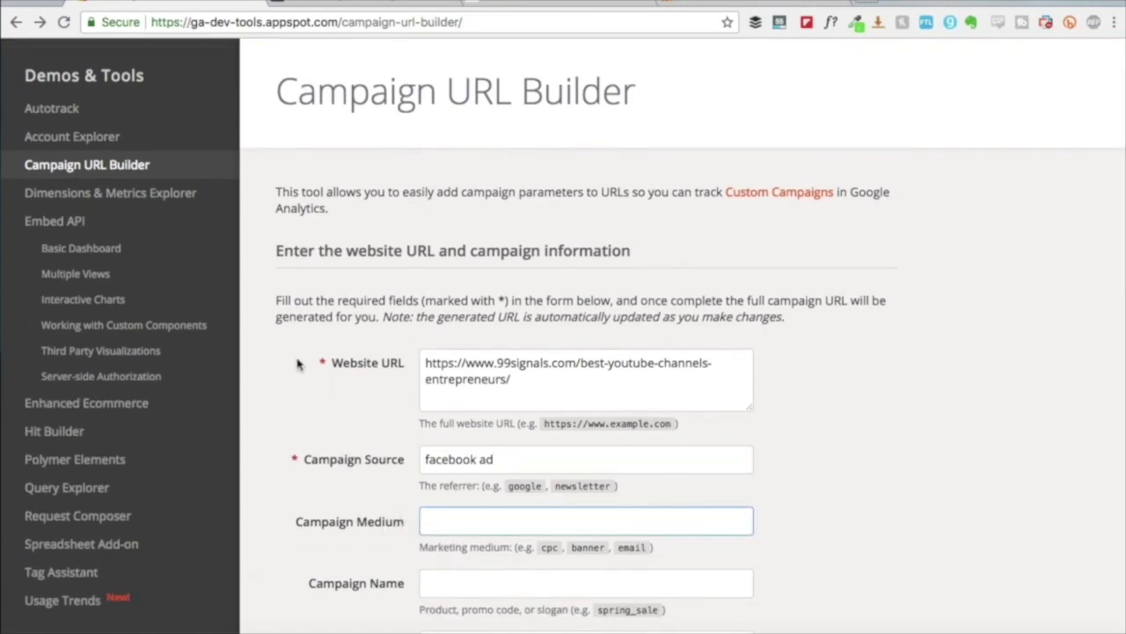
pyautogui.scroll(-1, 305, 344)
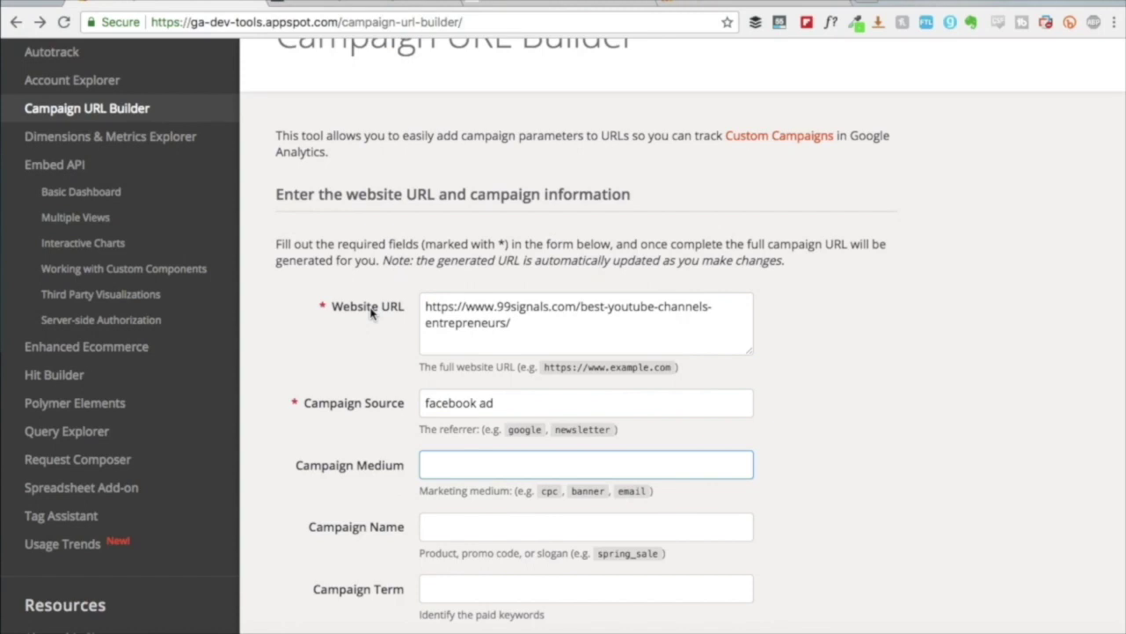
pyautogui.click(387, 9)
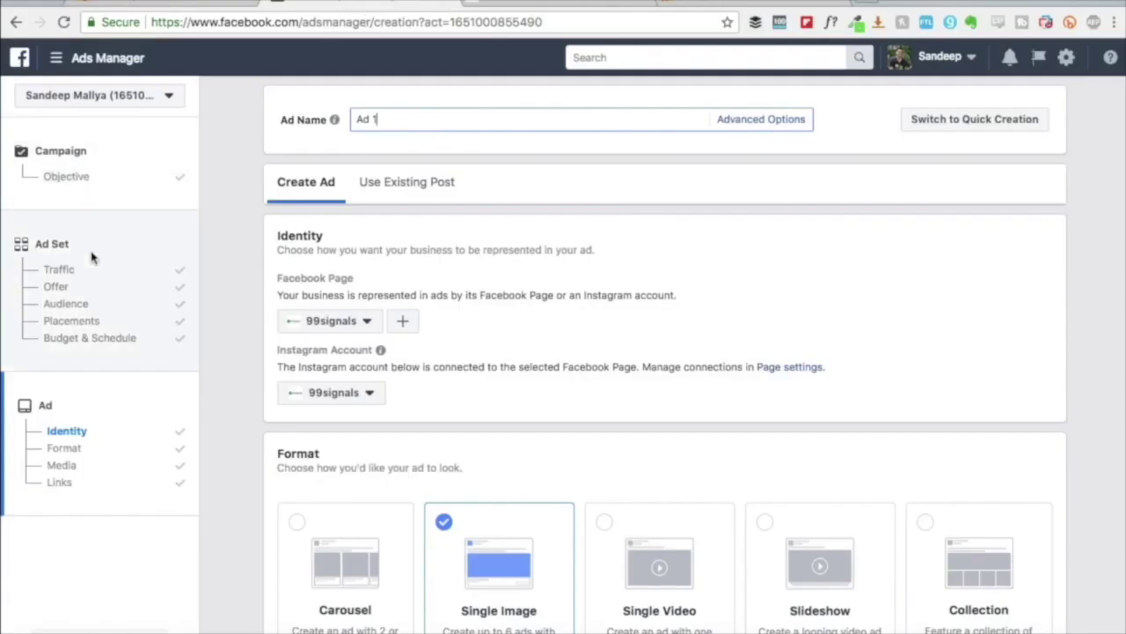
pyautogui.click(75, 338)
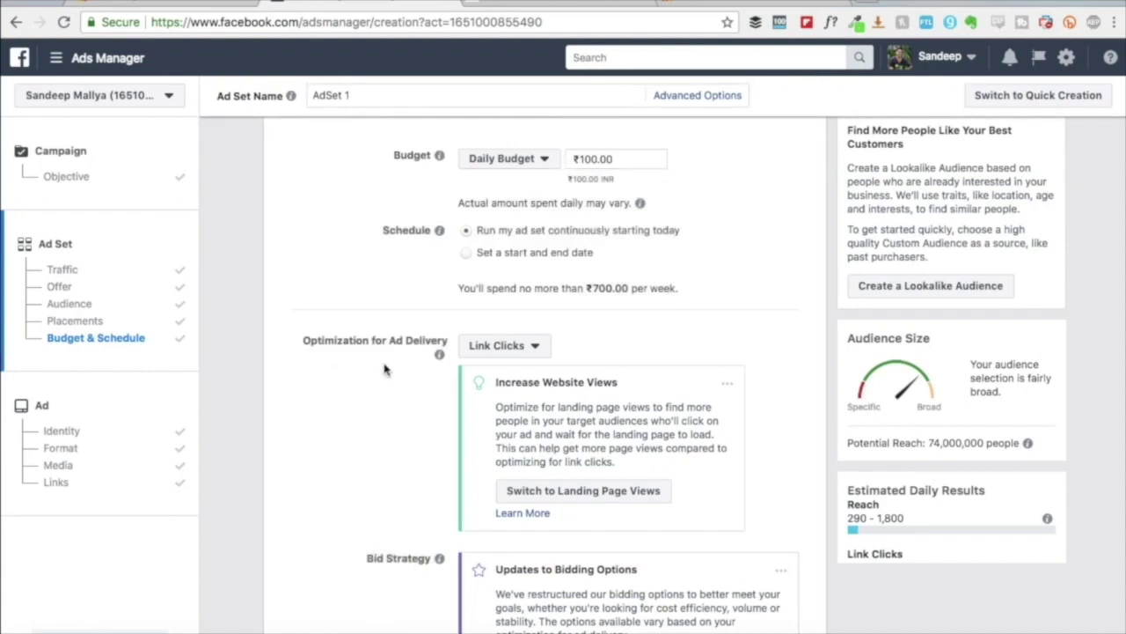
pyautogui.click(508, 346)
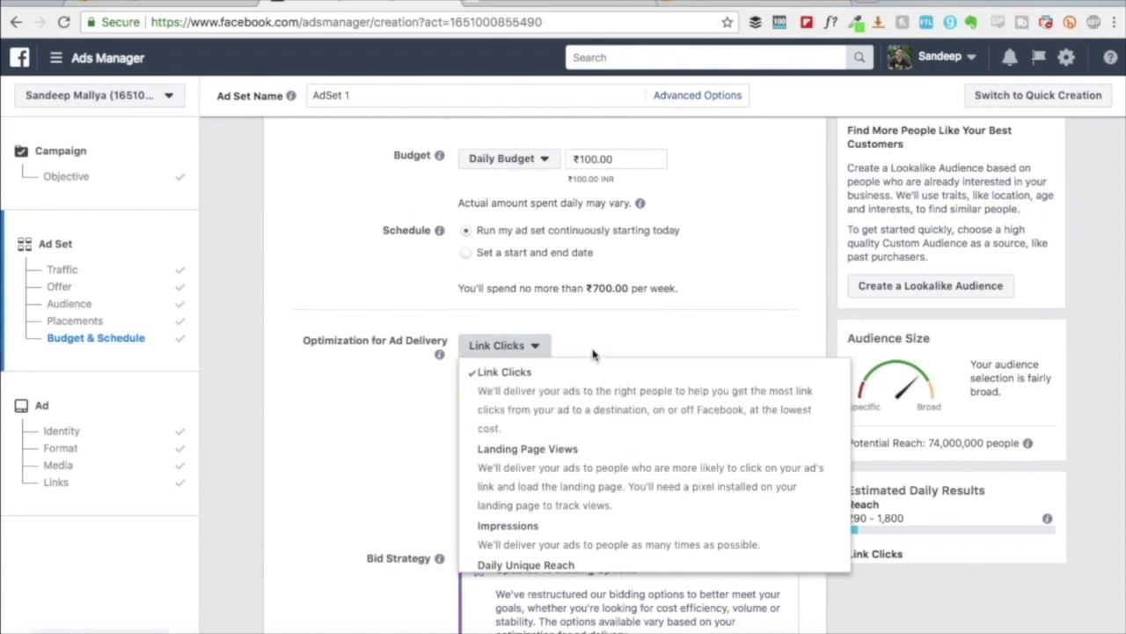
pyautogui.click(593, 353)
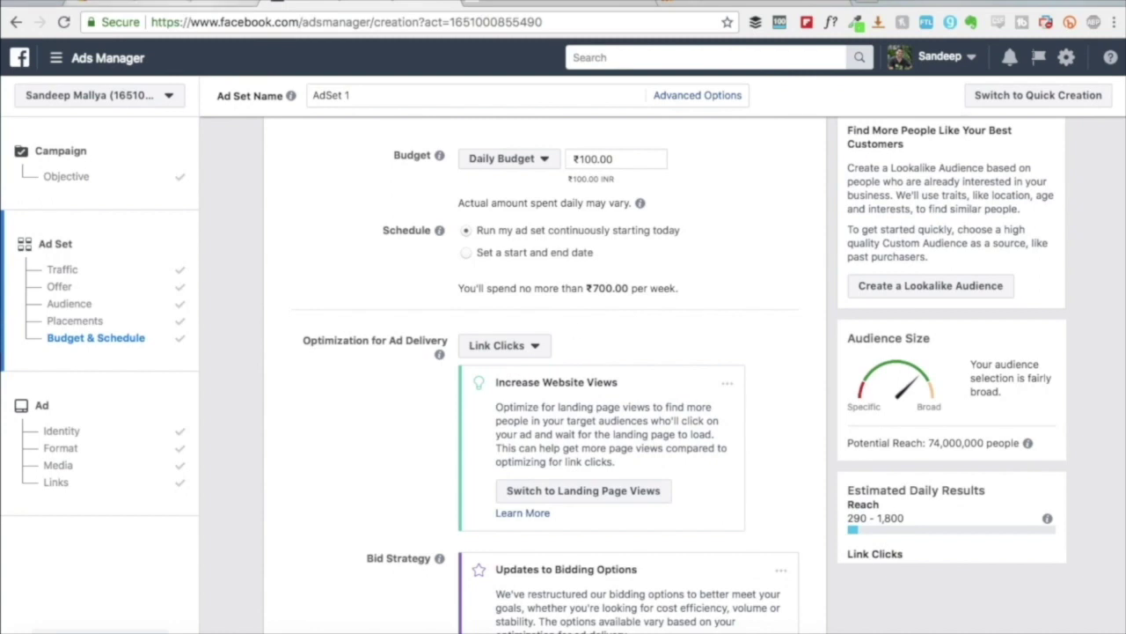
pyautogui.click(186, 4)
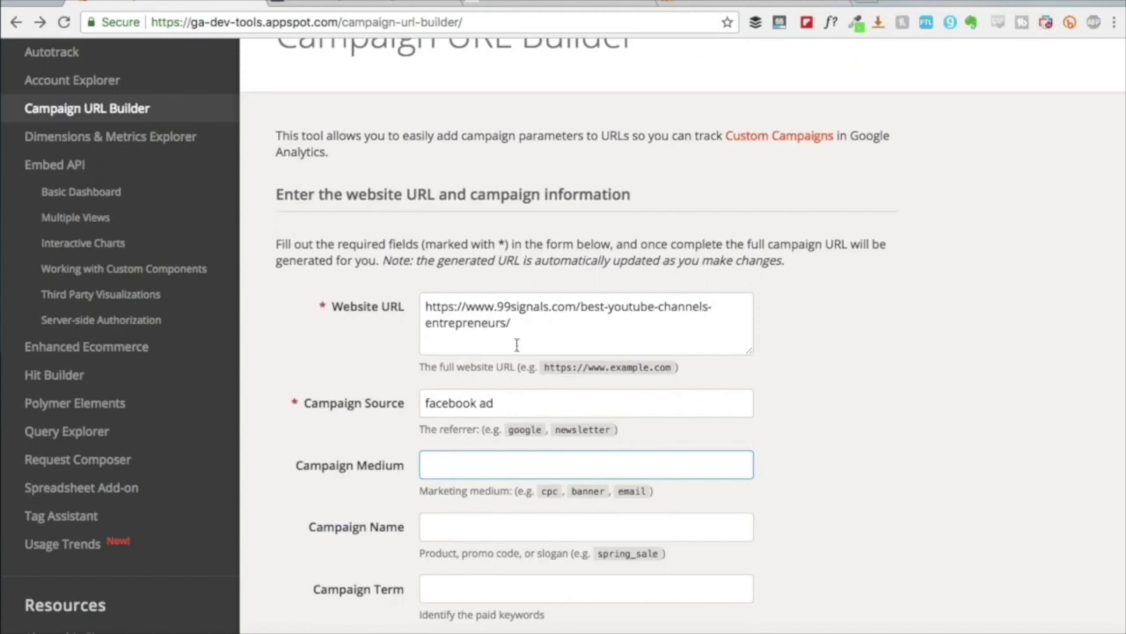
pyautogui.write('cpc')
pyautogui.click(940, 482)
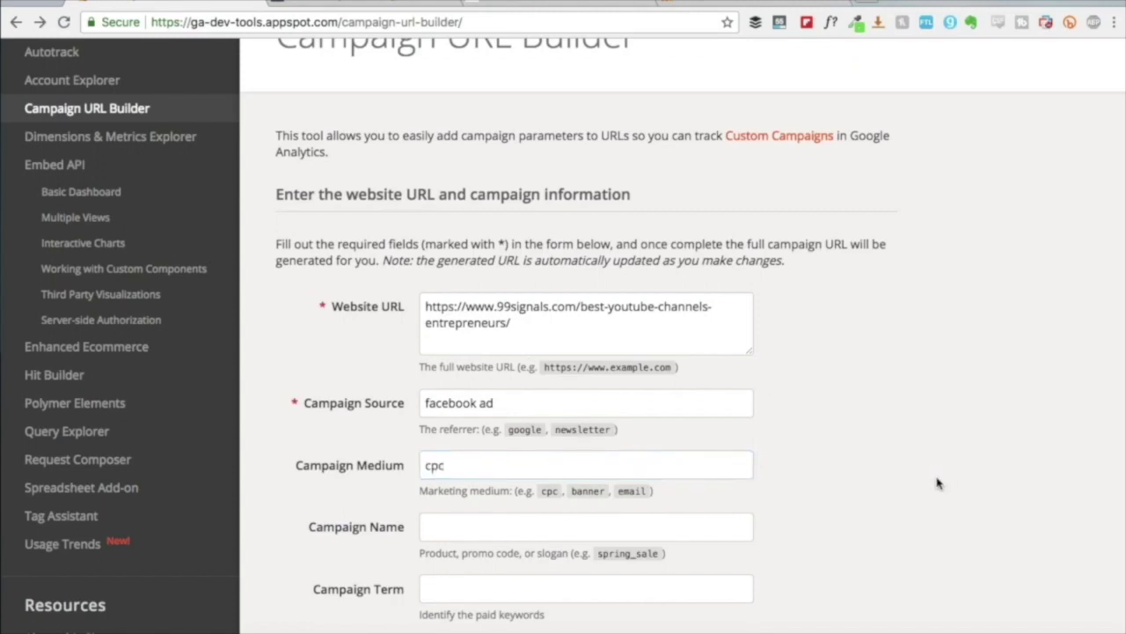
# Review the other ad delivery optimization choices, such as Impressions, for the ad set in Facebook Ads Manager.
pyautogui.click(428, 7)
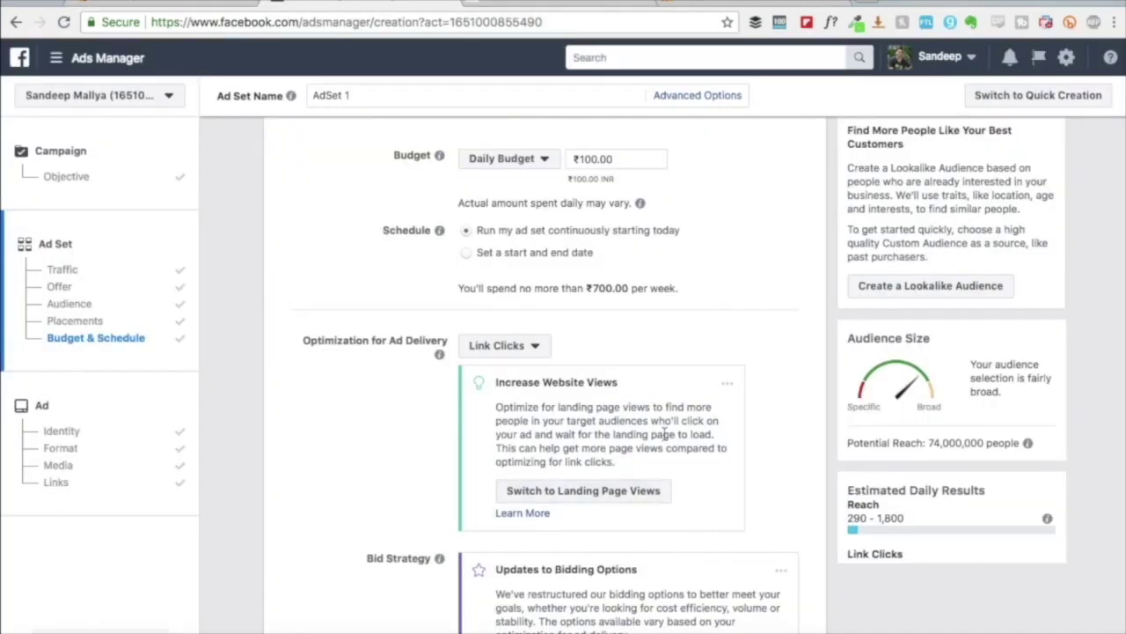
pyautogui.click(533, 348)
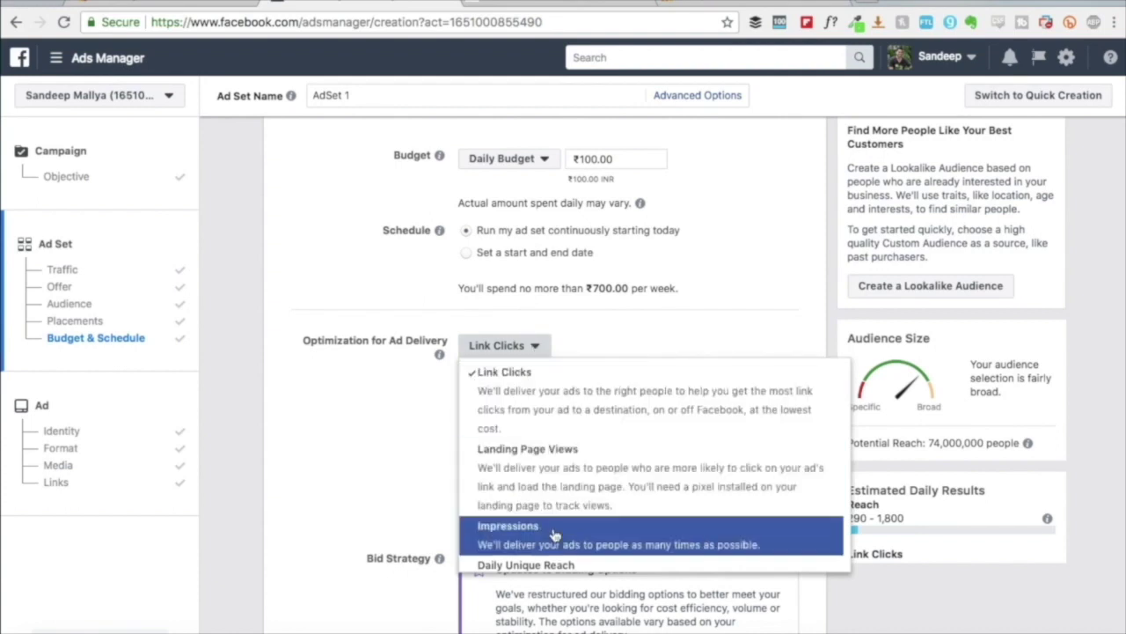
pyautogui.click(391, 465)
pyautogui.hotkey('ctrl', 'Tab')
pyautogui.hotkey('ctrl', 'Tab')
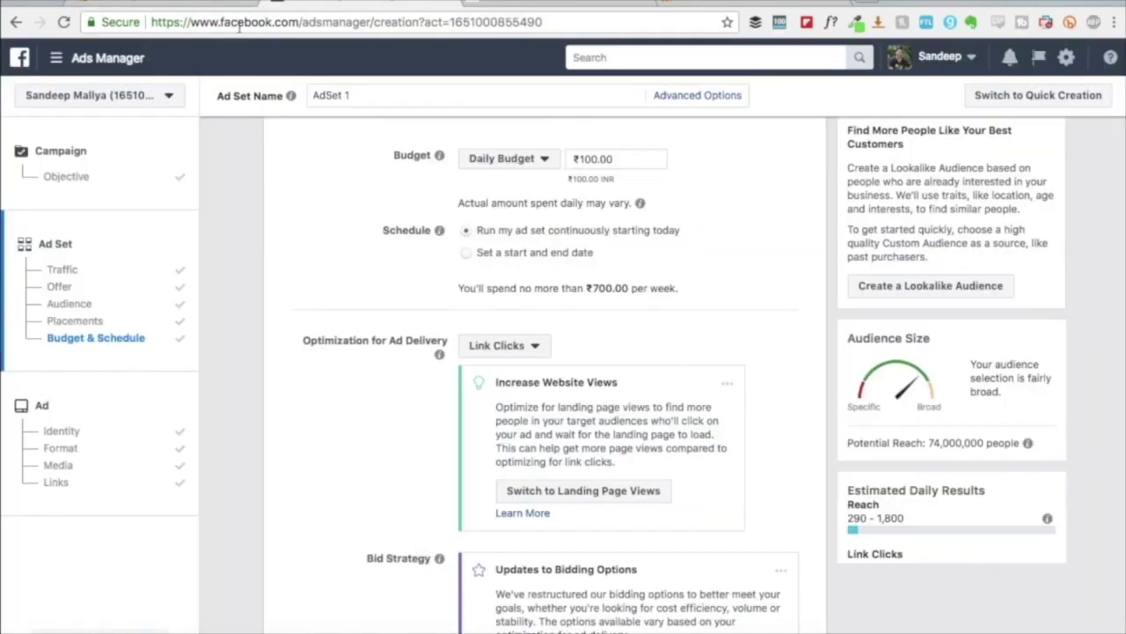
# Copy the campaign name YT_Post_Promo from Facebook Ads Manager into the Campaign Name field of the Campaign URL Builder.
pyautogui.click(184, 4)
pyautogui.scroll(-2, 480, 473)
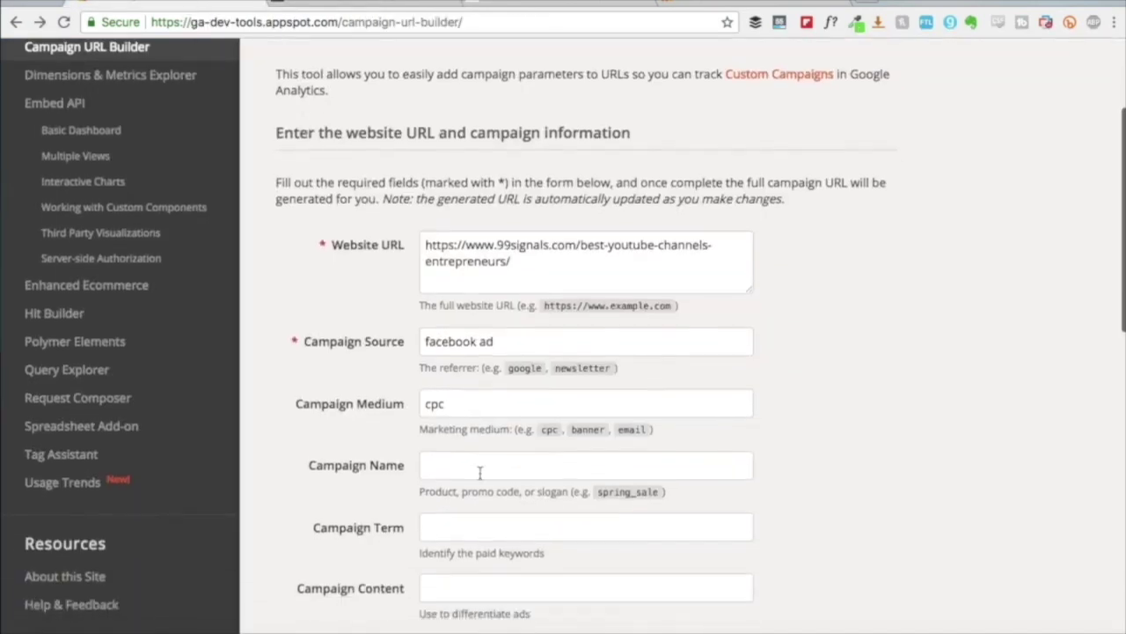
pyautogui.click(504, 439)
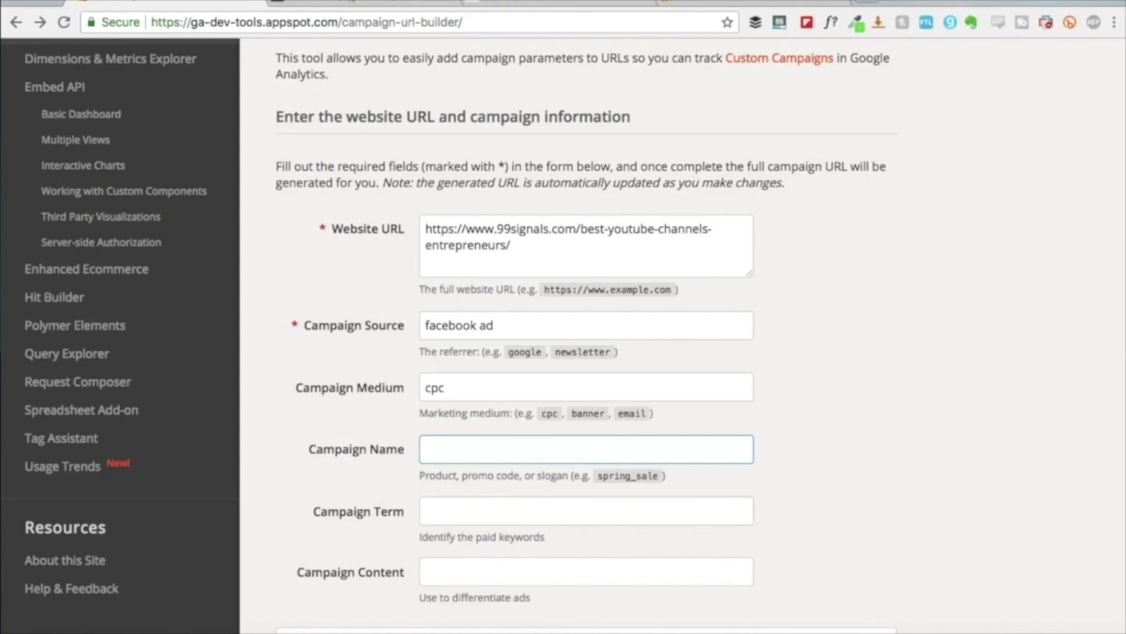
pyautogui.hotkey('ctrl', 'Tab')
pyautogui.click(61, 151)
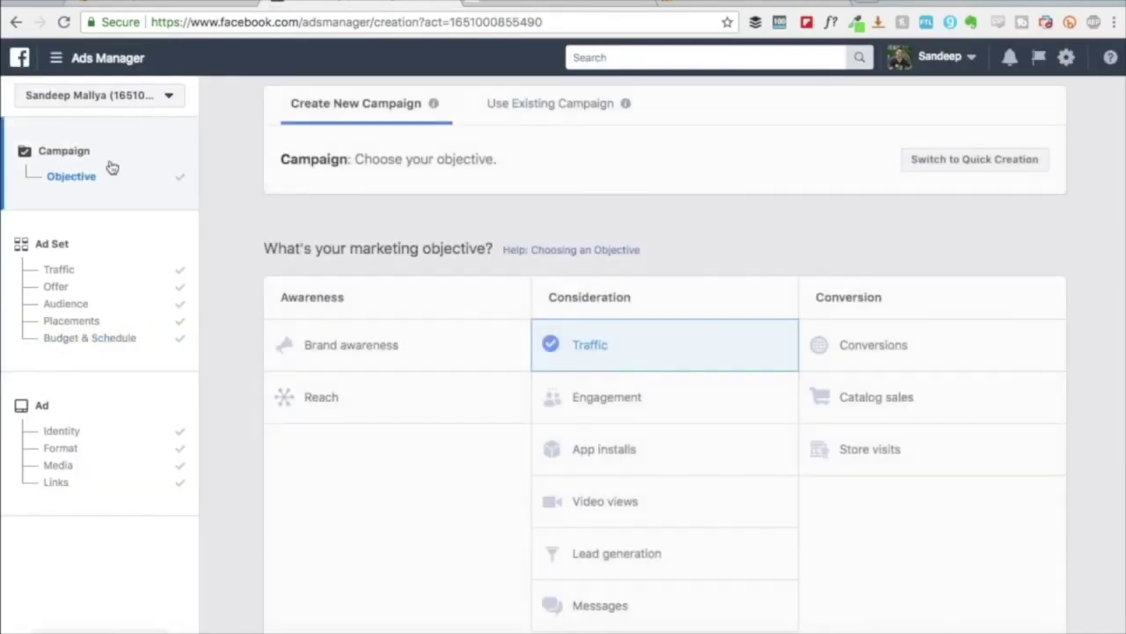
pyautogui.hotkey('ctrl', 'c')
pyautogui.hotkey('ctrl', 'Tab')
pyautogui.hotkey('ctrl', 'v')
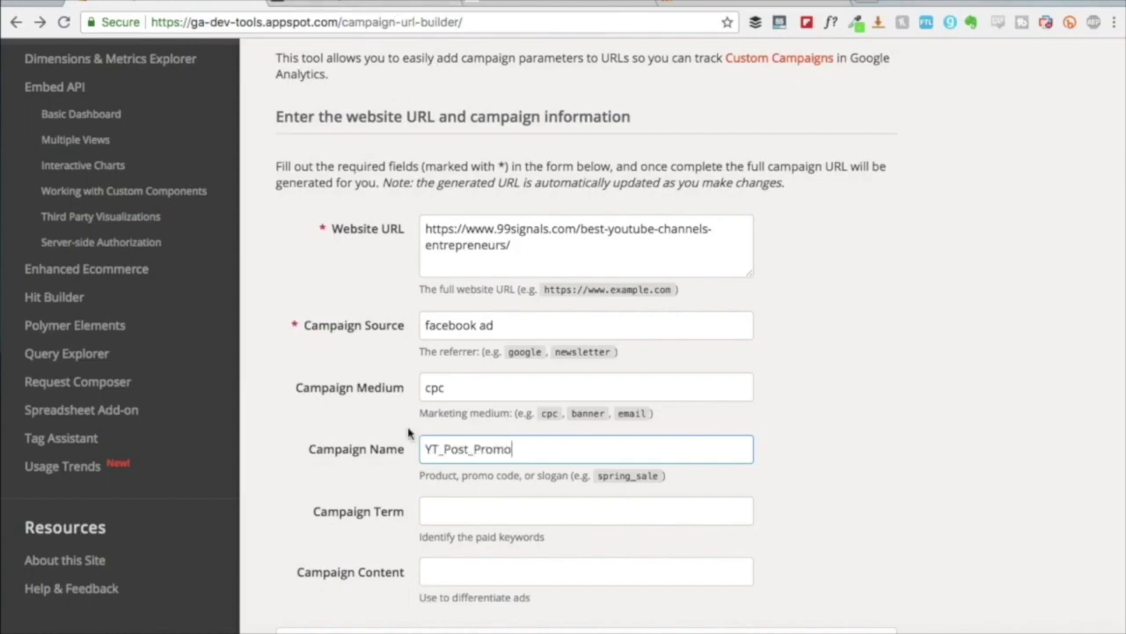
# Copy the ad set name "AdSet 1" from Facebook Ads Manager into the Campaign Term field of the Campaign URL Builder.
pyautogui.click(462, 517)
pyautogui.hotkey('ctrl', 'Tab')
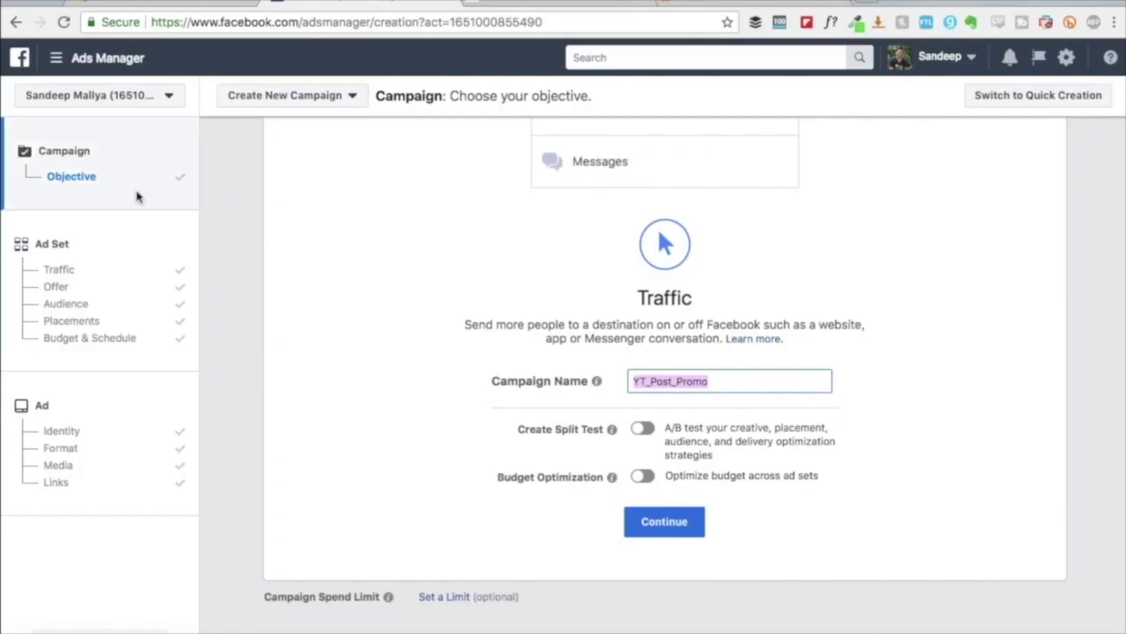
pyautogui.click(70, 246)
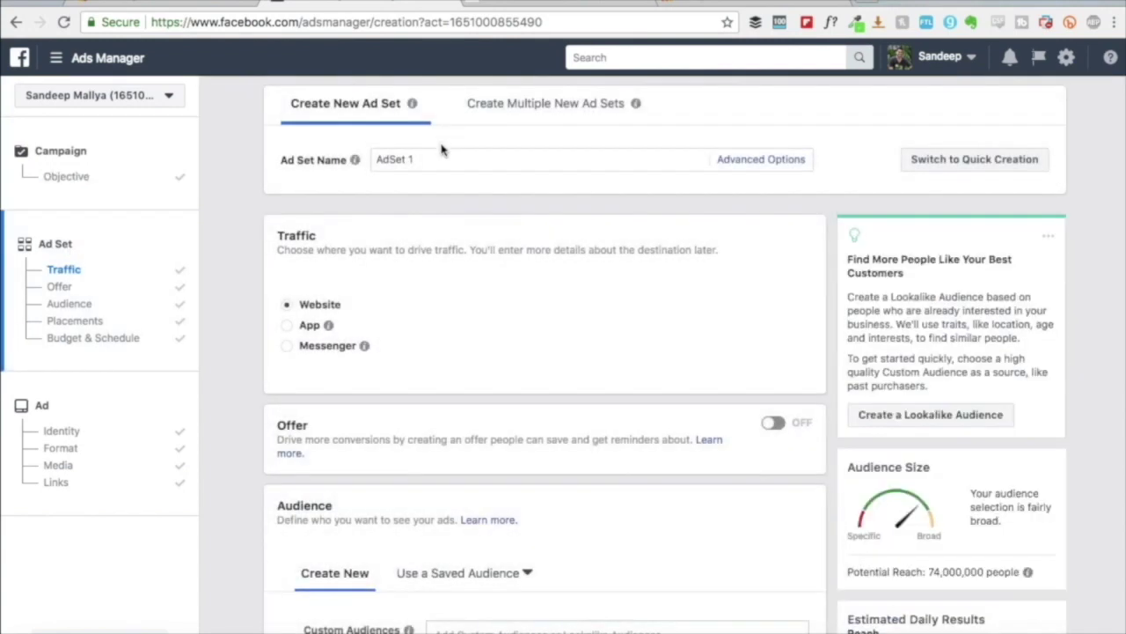
pyautogui.tripleClick(435, 156)
pyautogui.click(196, 5)
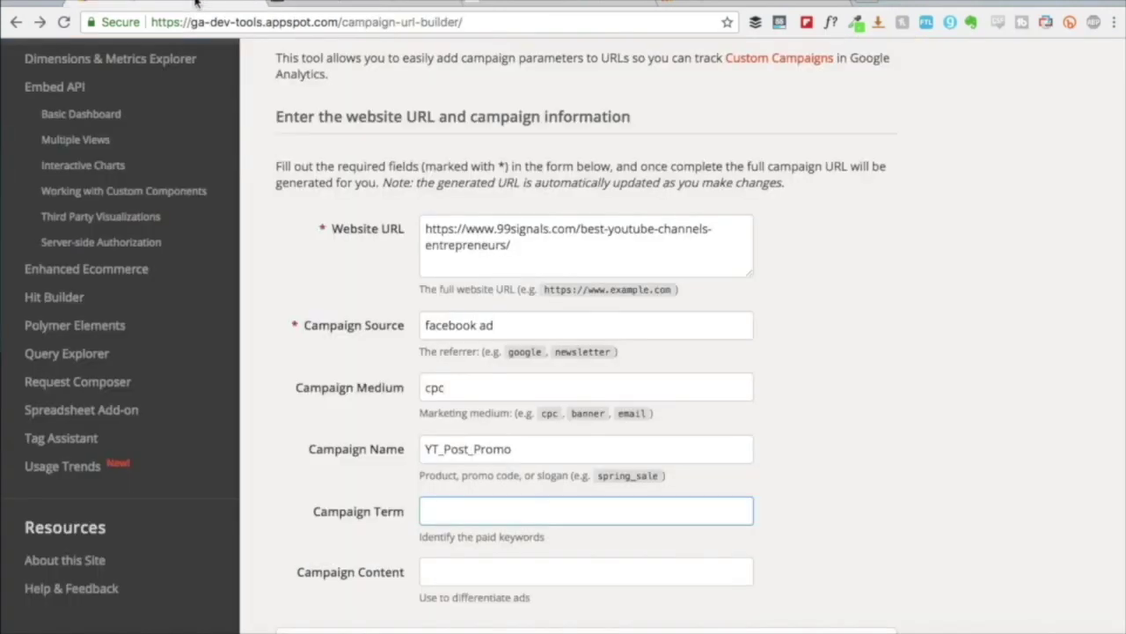
pyautogui.hotkey('ctrl', 'v')
# Copy the ad name "Ad 1" from Facebook Ads Manager into the Campaign Content field of the Campaign URL Builder.
pyautogui.click(370, 4)
pyautogui.click(45, 406)
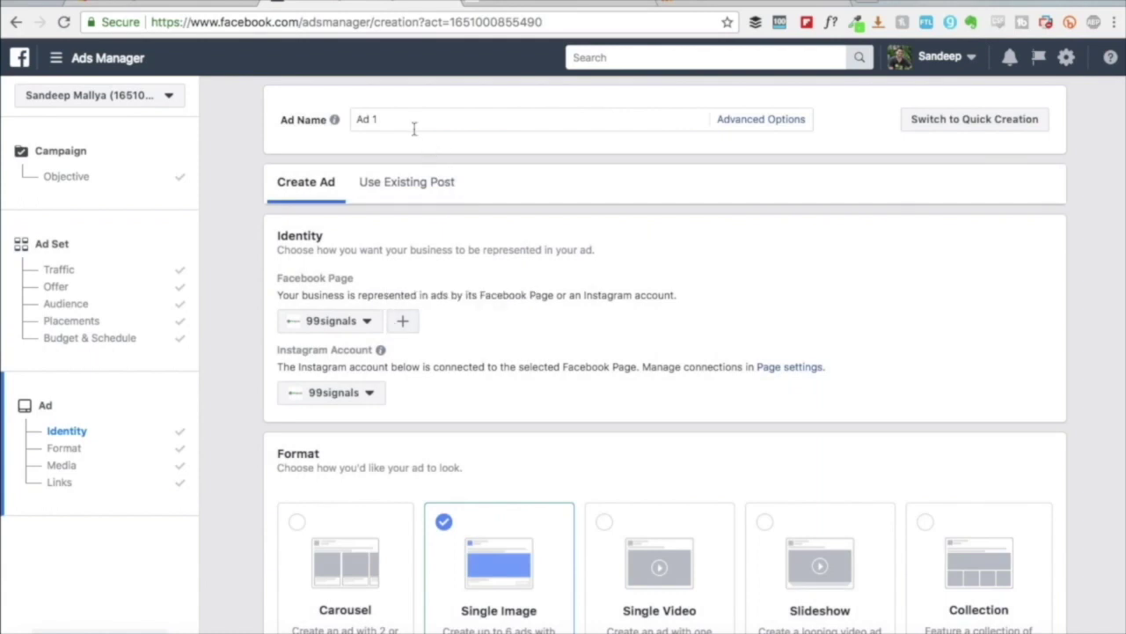
pyautogui.moveTo(414, 129); pyautogui.dragTo(316, 100)
pyautogui.click(159, 4)
pyautogui.click(538, 563)
pyautogui.hotkey('ctrl', 'v')
pyautogui.click(855, 526)
pyautogui.scroll(-1, 850, 538)
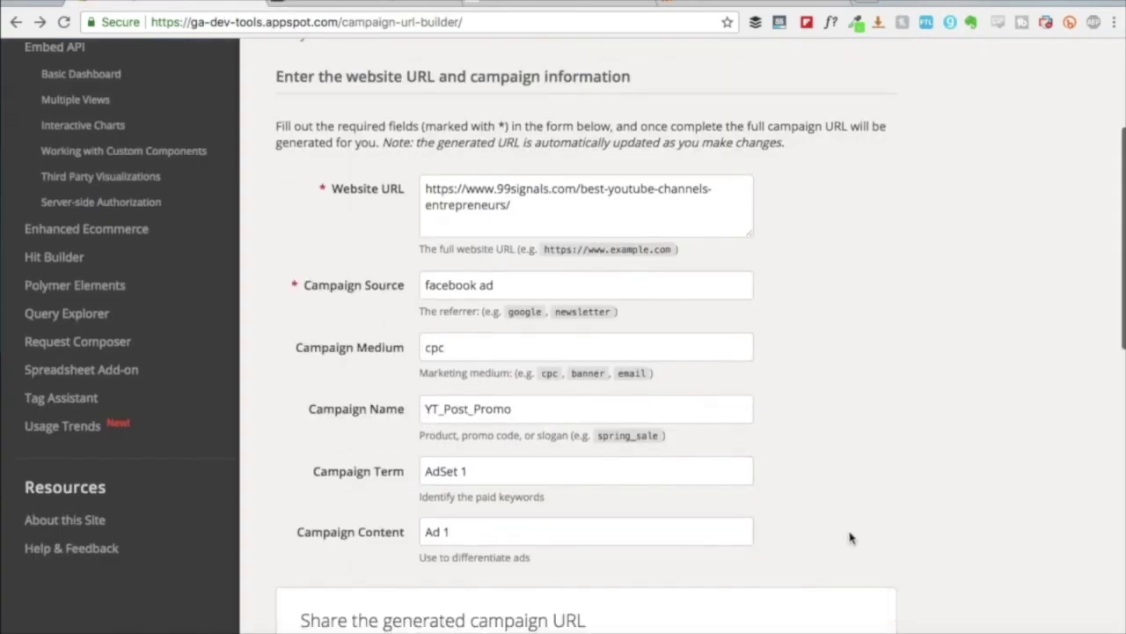
# Compare the completed campaign name, term and content fields with the ad's name and format in Facebook Ads Manager.
pyautogui.moveTo(303, 410); pyautogui.dragTo(748, 522)
pyautogui.click(748, 524)
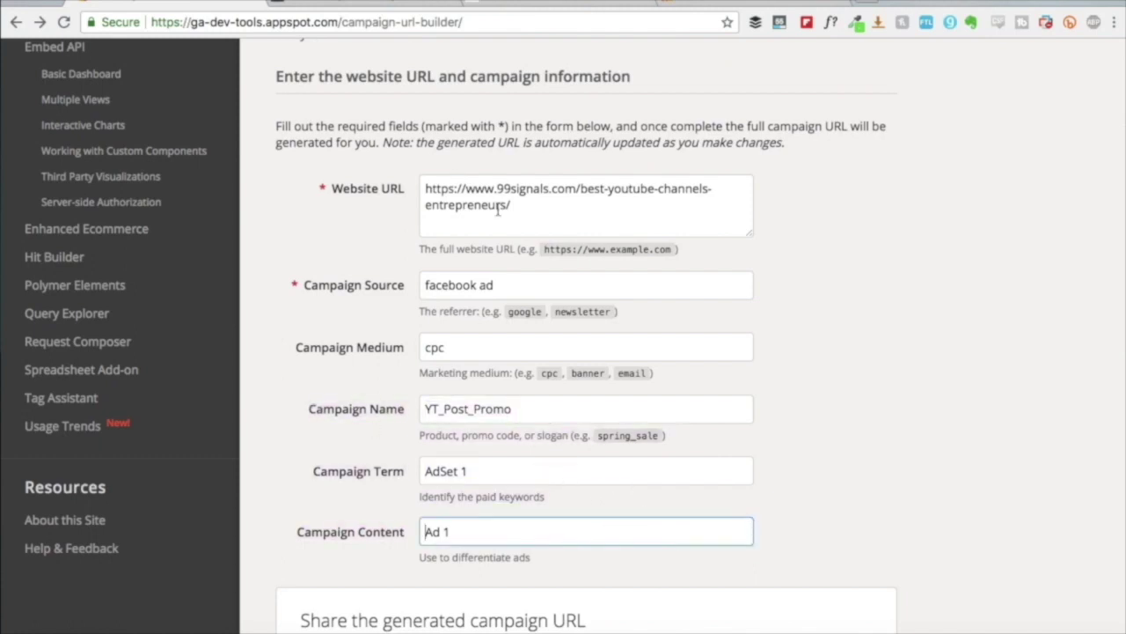
pyautogui.click(366, 7)
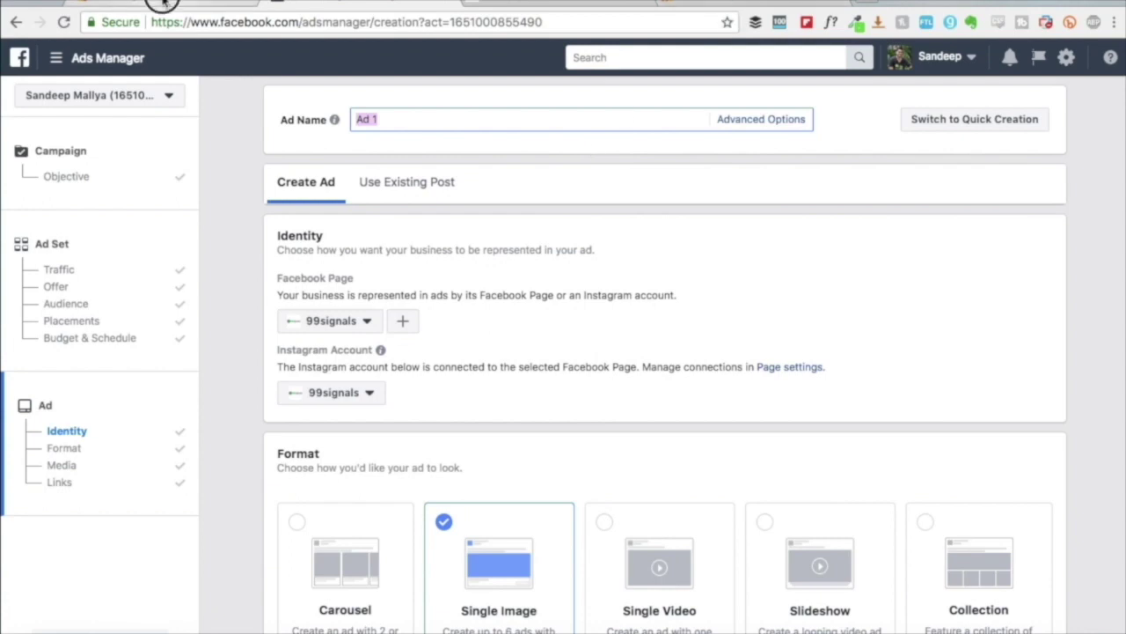
pyautogui.click(163, 5)
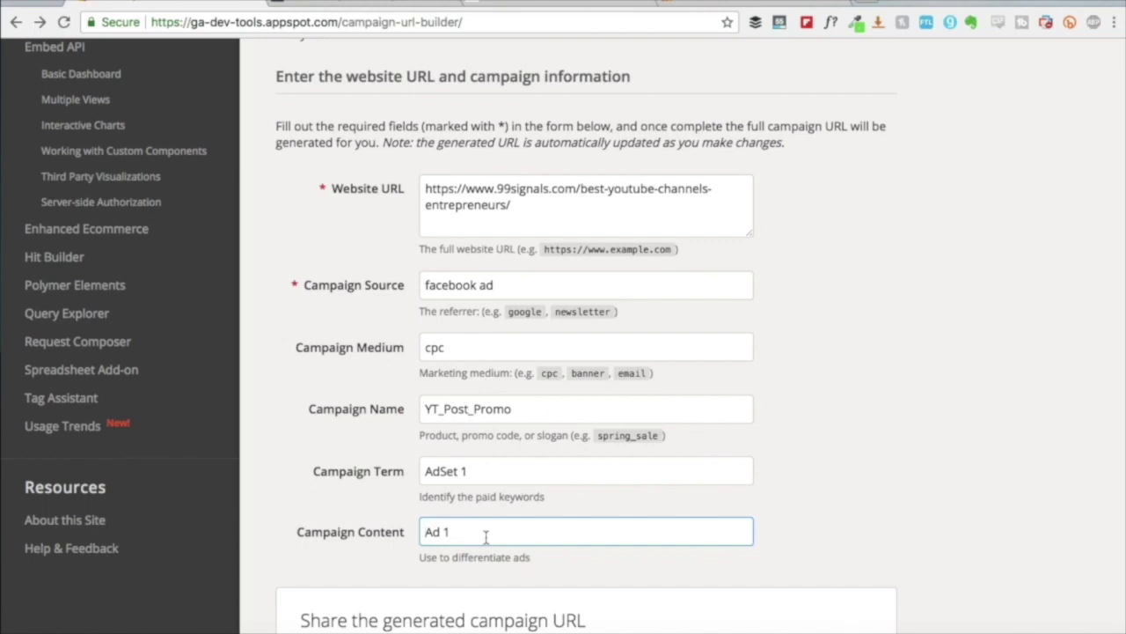
pyautogui.click(318, 5)
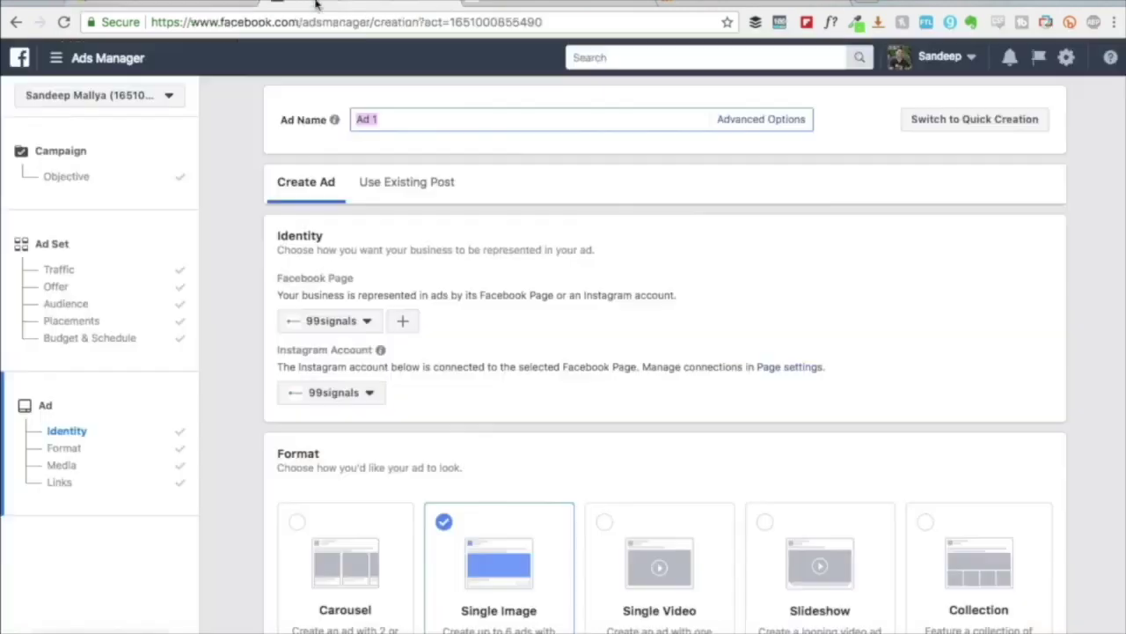
pyautogui.scroll(-3, 422, 290)
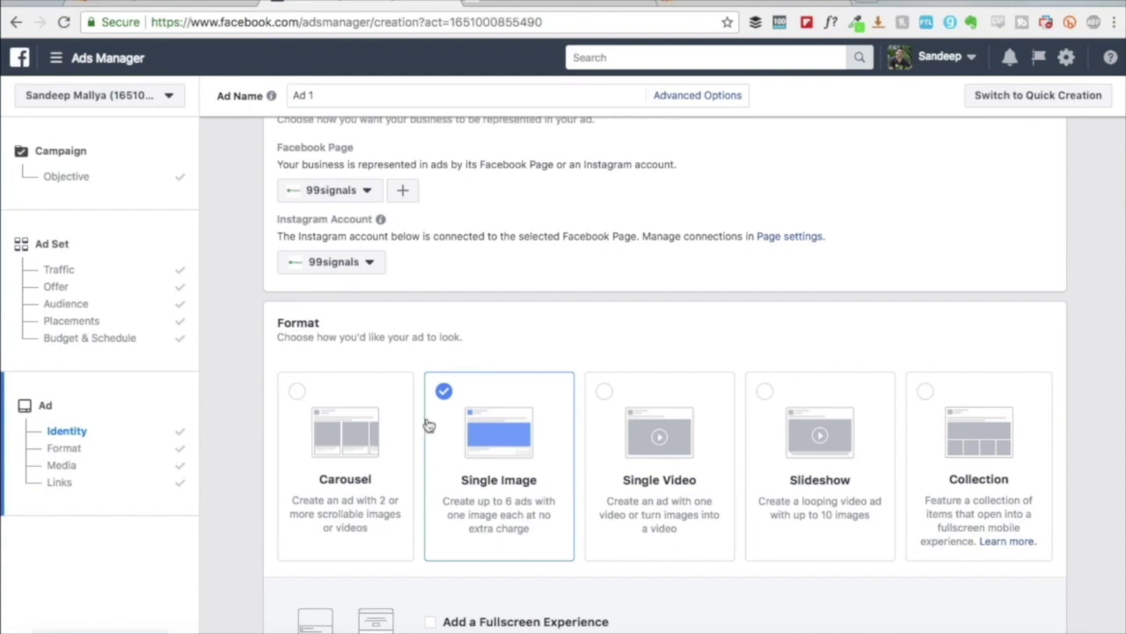
# Try "image 1" and "video ad" as alternative campaign content values in the Campaign URL Builder.
pyautogui.click(212, 7)
pyautogui.moveTo(460, 537); pyautogui.dragTo(415, 538)
pyautogui.write('image 1')
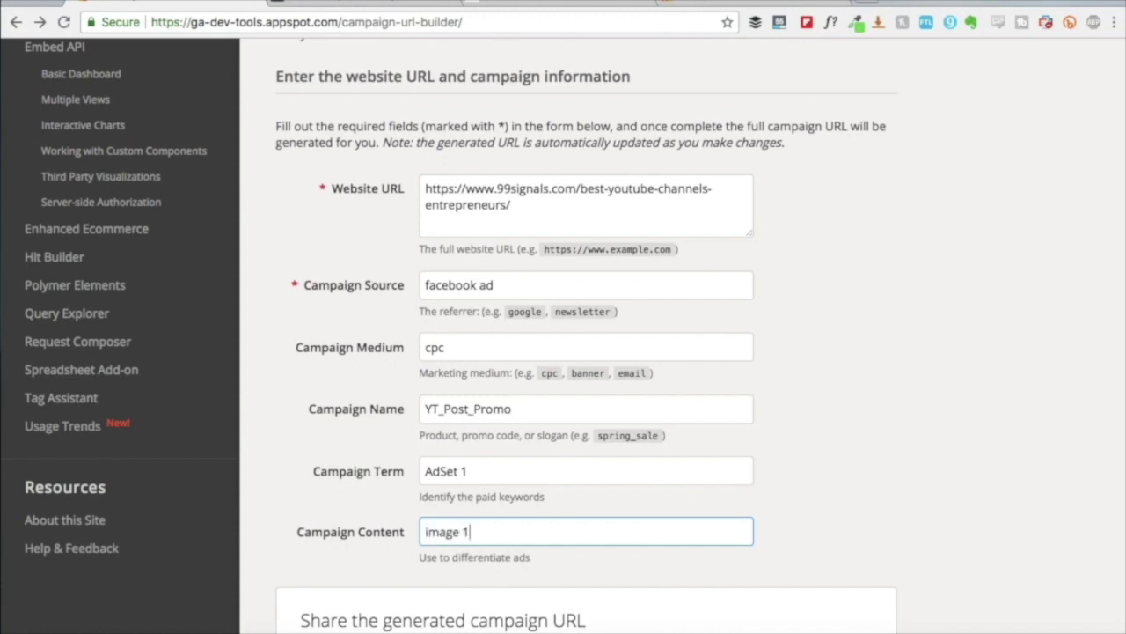
pyautogui.hotkey('ctrl', 'a')
pyautogui.write('video ad')
# Set the campaign content back to "Ad 1".
pyautogui.hotkey('ctrl', 'a')
pyautogui.press('BackSpace')
pyautogui.write('Ad 1')
# Examine the generated campaign URL and highlight its UTM parameters, from utm_source through utm_content.
pyautogui.click(363, 7)
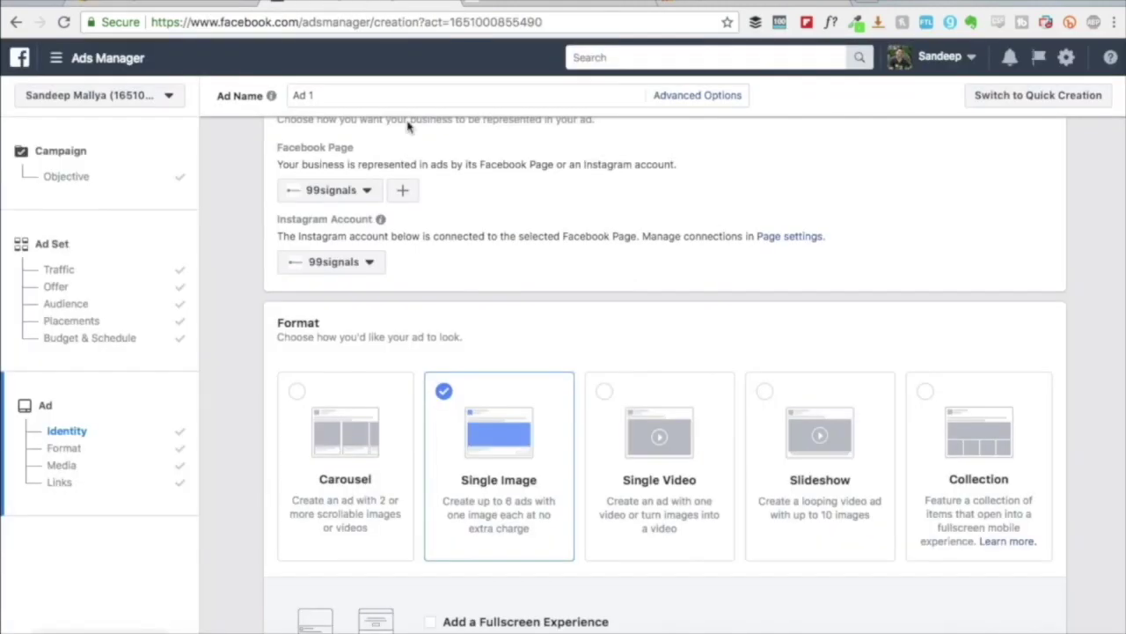
pyautogui.click(207, 5)
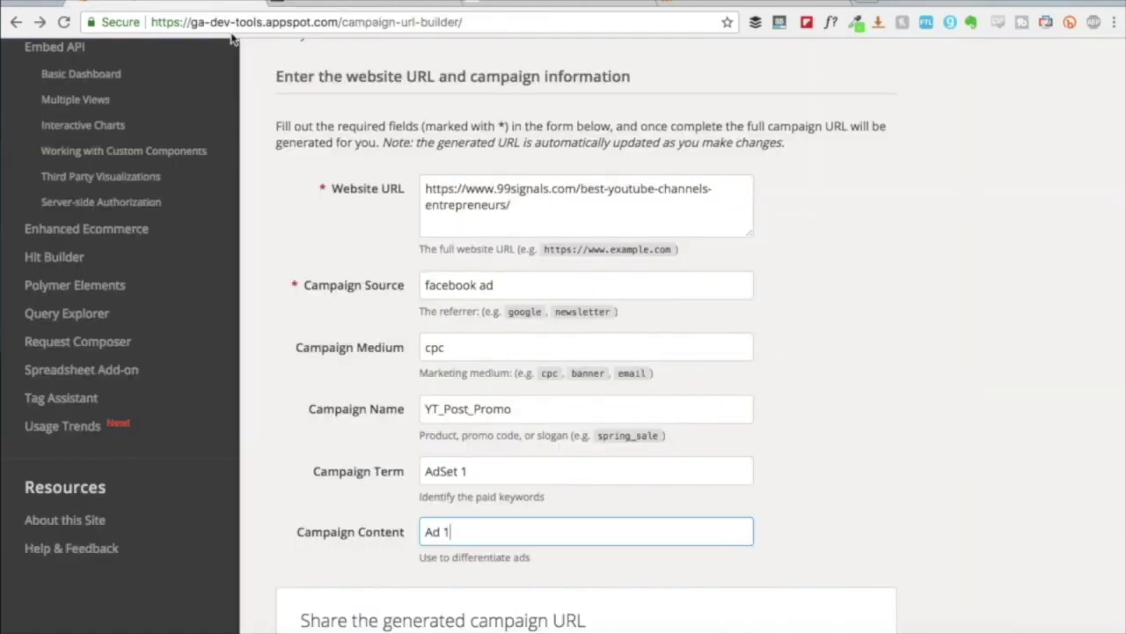
pyautogui.scroll(-2, 347, 245)
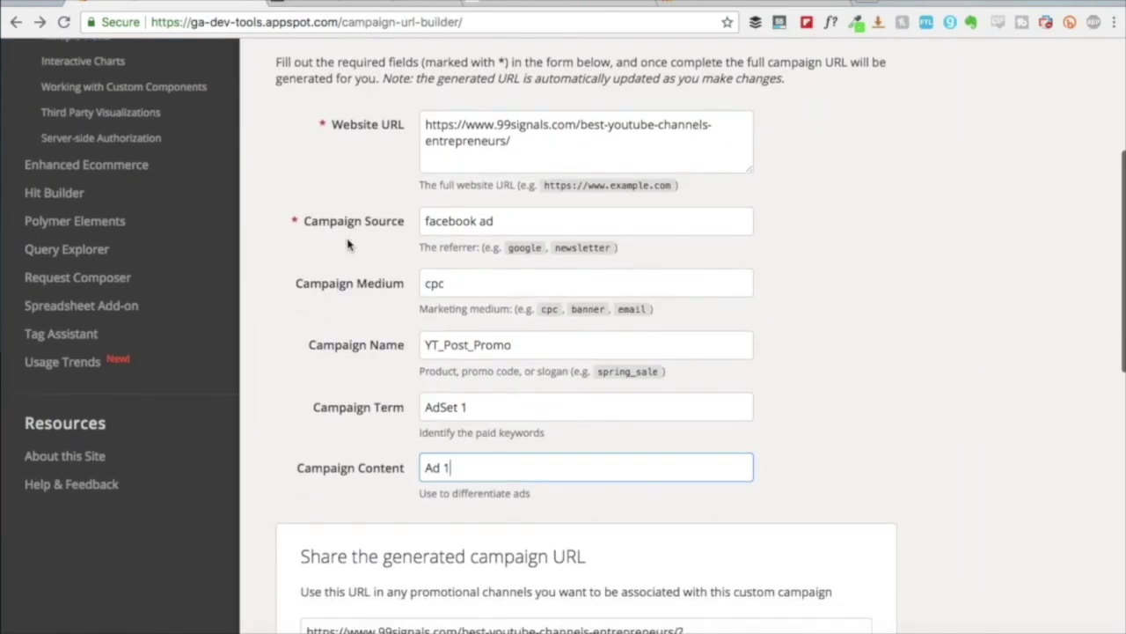
pyautogui.scroll(-2, 348, 245)
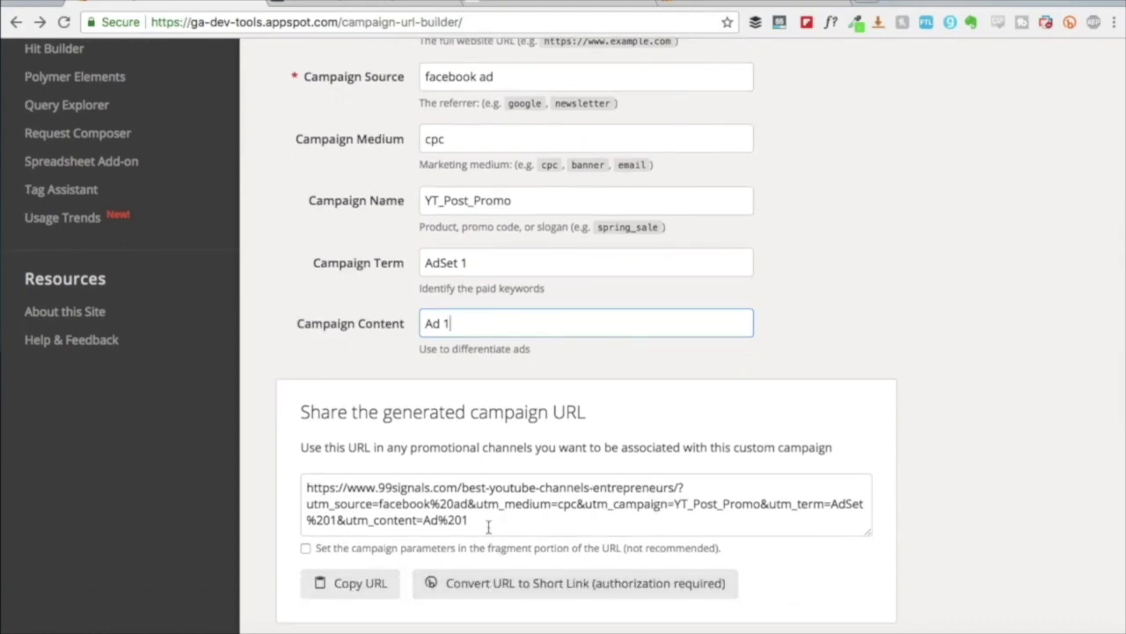
pyautogui.moveTo(490, 522); pyautogui.dragTo(301, 506)
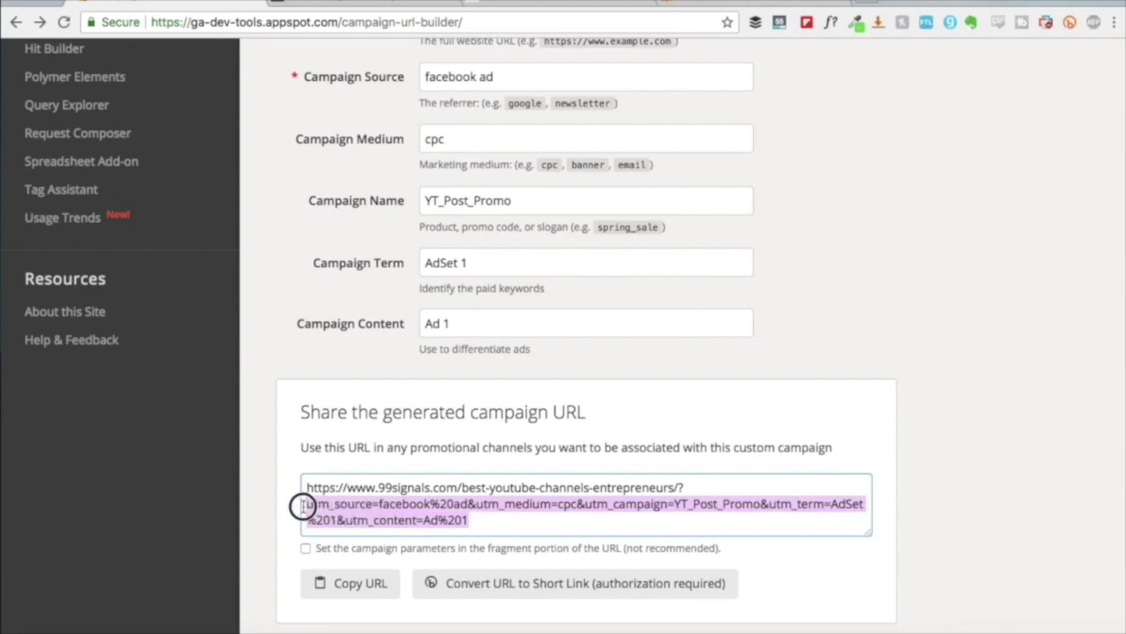
# Copy only the UTM parameters after the question mark in the generated campaign URL, from utm_source through utm_content.
pyautogui.click(684, 486)
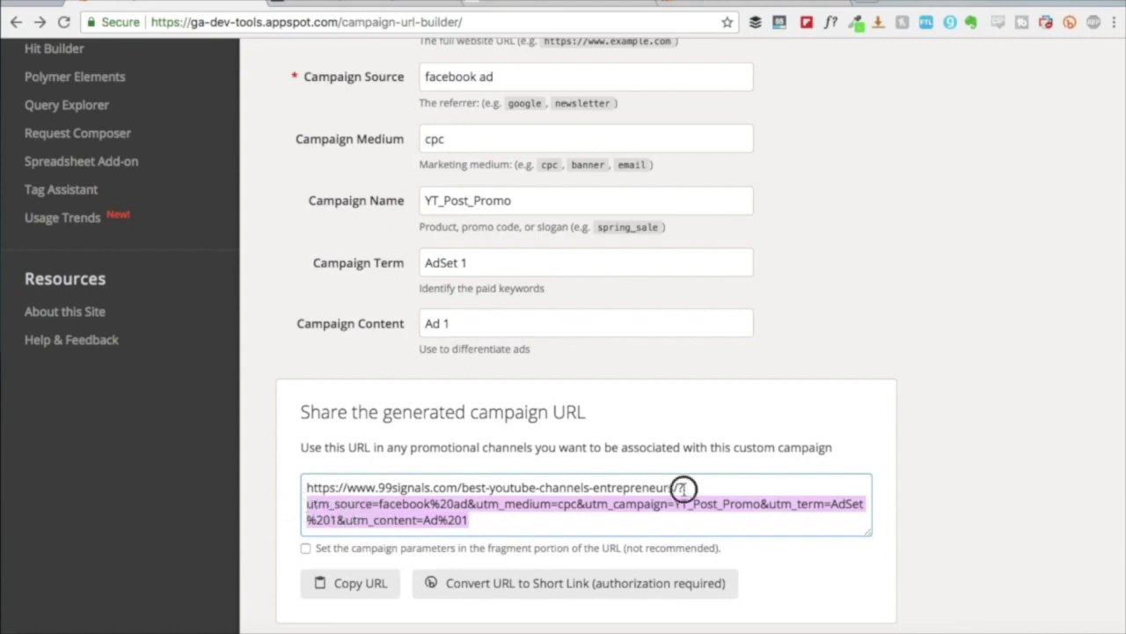
pyautogui.click(307, 506)
pyautogui.moveTo(307, 506); pyautogui.dragTo(473, 519)
pyautogui.hotkey('ctrl', 'c')
# Switch to Facebook Ads Manager and paste the copied UTM parameters into the URL Parameters field of Ad 1.
pyautogui.click(337, 8)
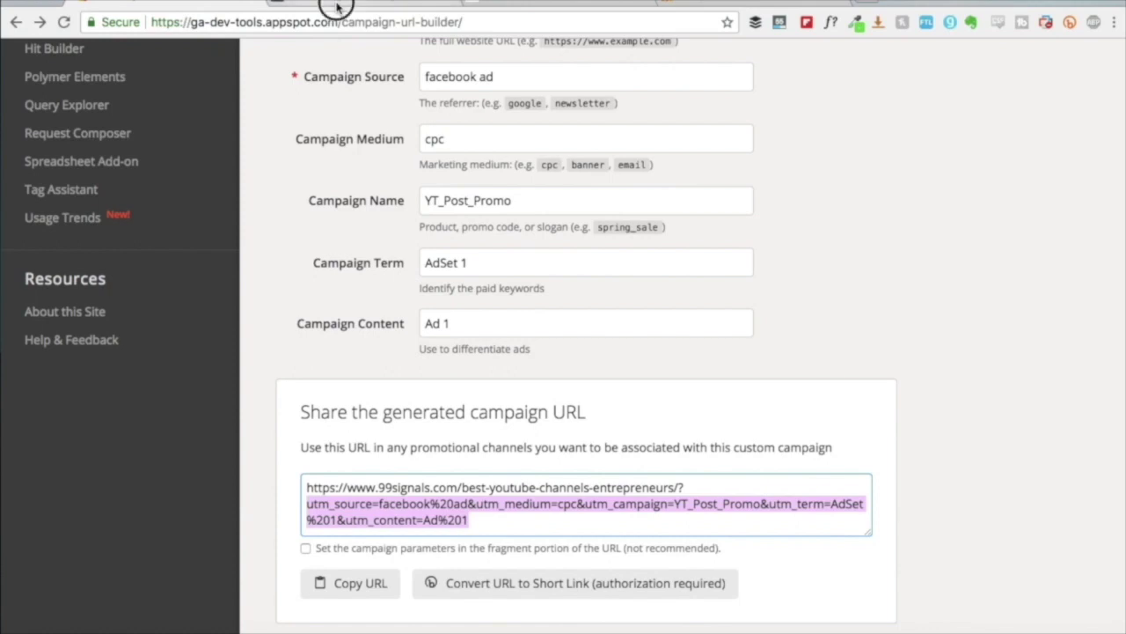
pyautogui.click(63, 485)
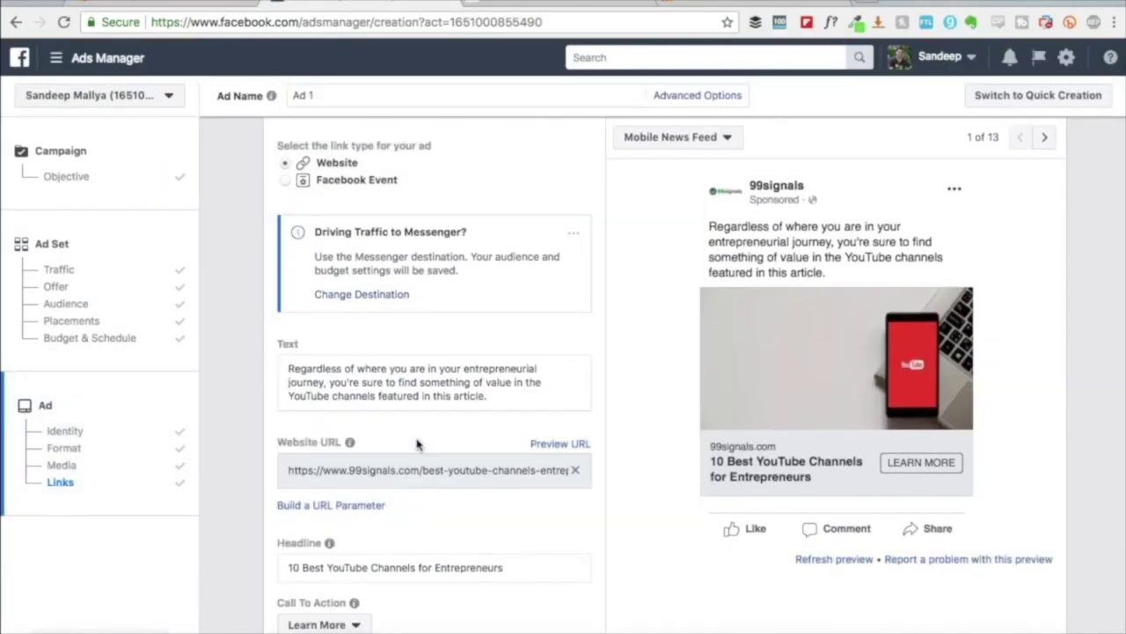
pyautogui.scroll(-4, 439, 414)
pyautogui.scroll(-4, 469, 385)
pyautogui.click(466, 413)
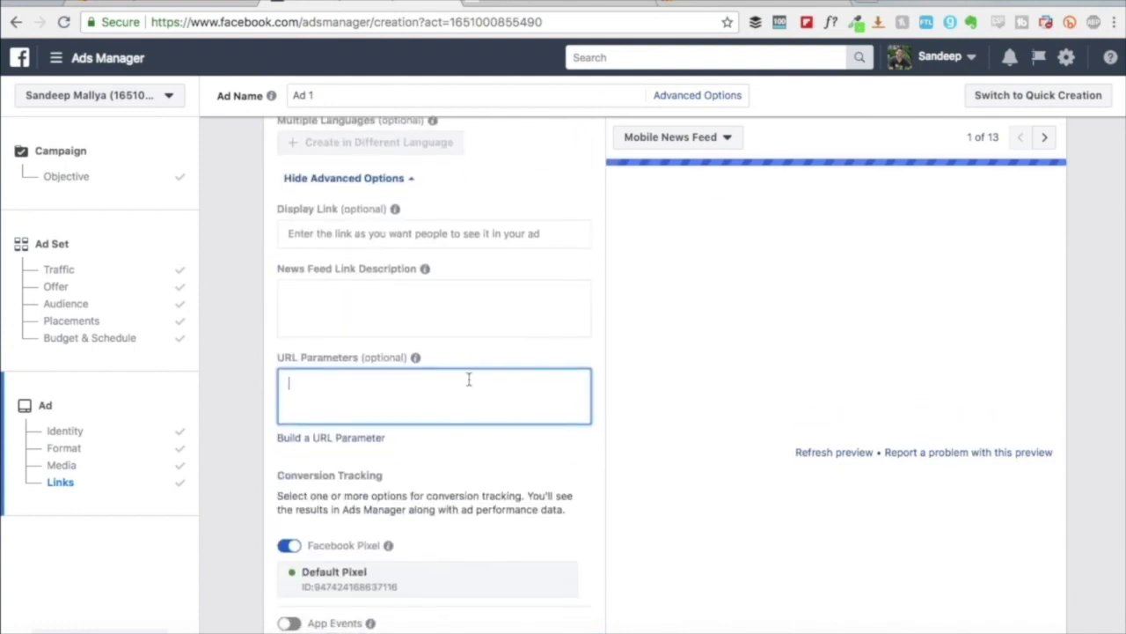
pyautogui.hotkey('ctrl', 'v')
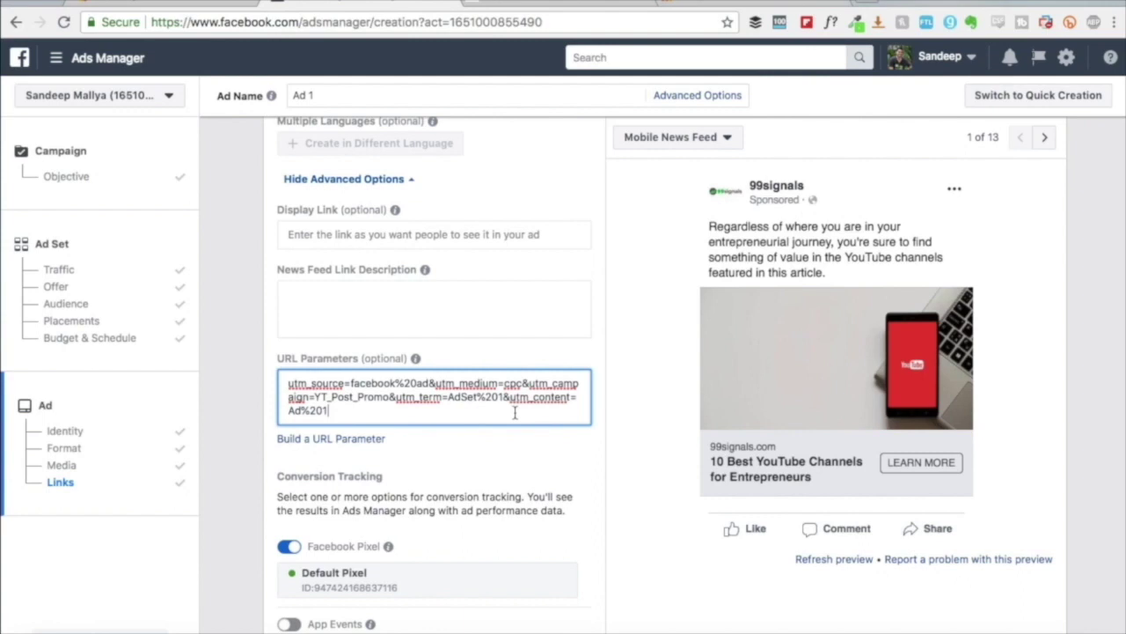
# Copy the full generated URL from the Campaign URL Builder and clear the ad's URL Parameters in Facebook Ads Manager.
pyautogui.click(233, 7)
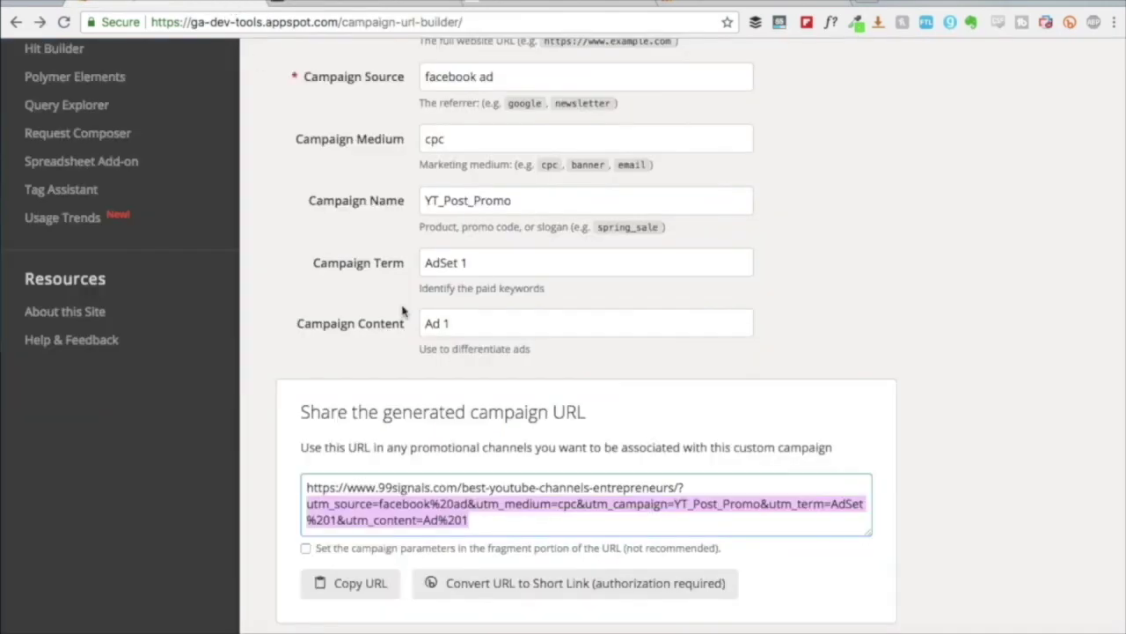
pyautogui.click(361, 581)
pyautogui.click(299, 7)
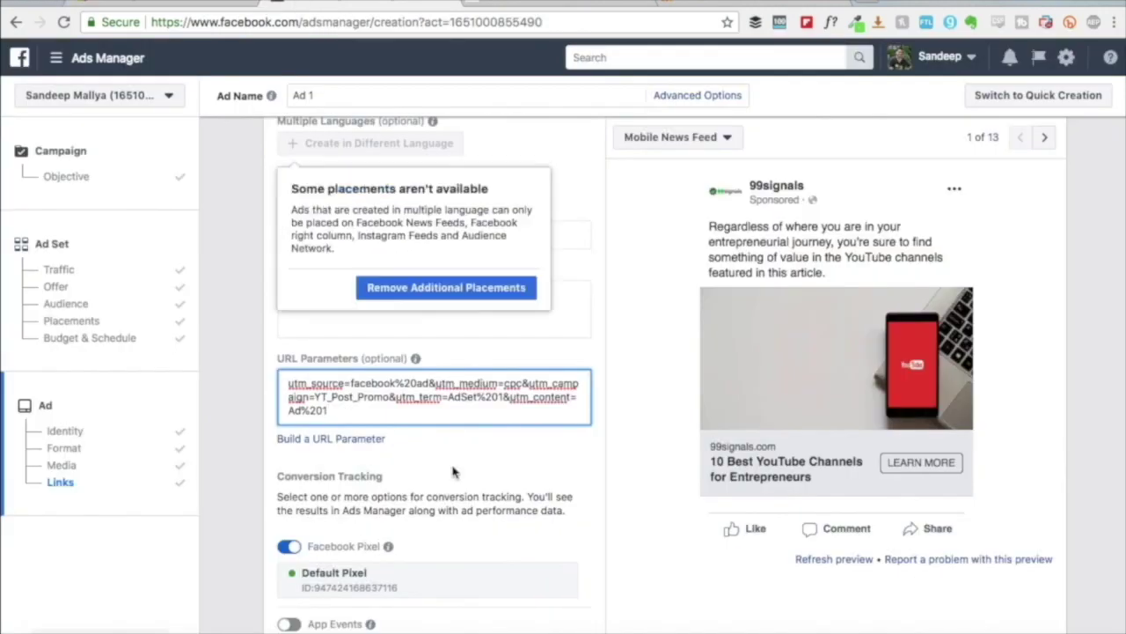
pyautogui.tripleClick(461, 409)
pyautogui.press('BackSpace')
# Replace the ad's Website URL with the copied UTM-tagged campaign URL.
pyautogui.scroll(5, 586, 365)
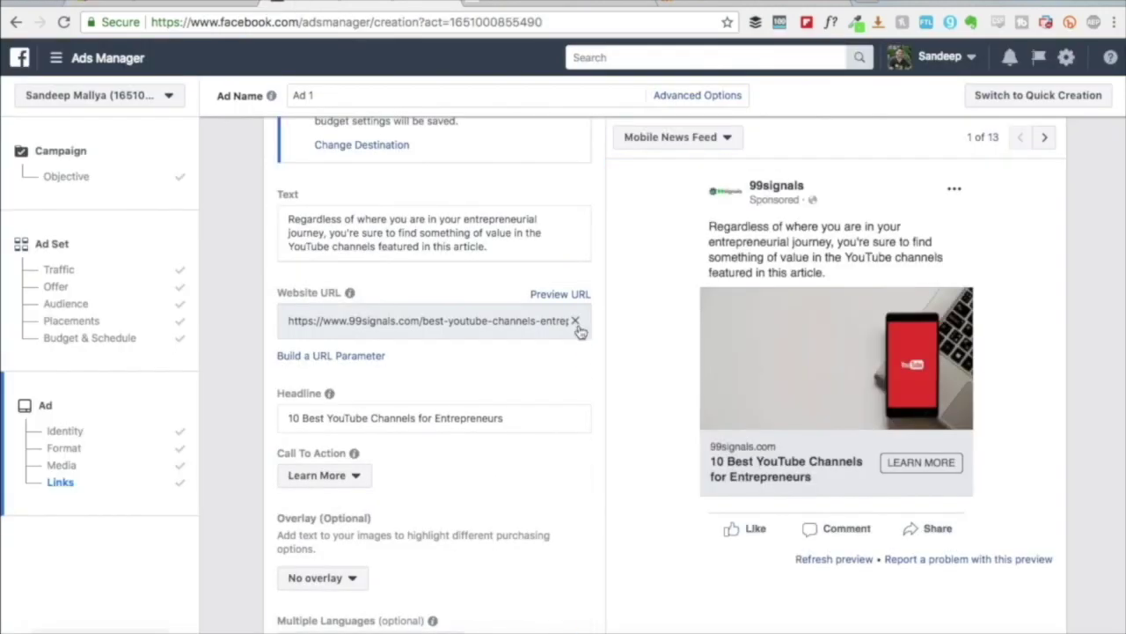
pyautogui.click(575, 321)
pyautogui.hotkey('ctrl', 'v')
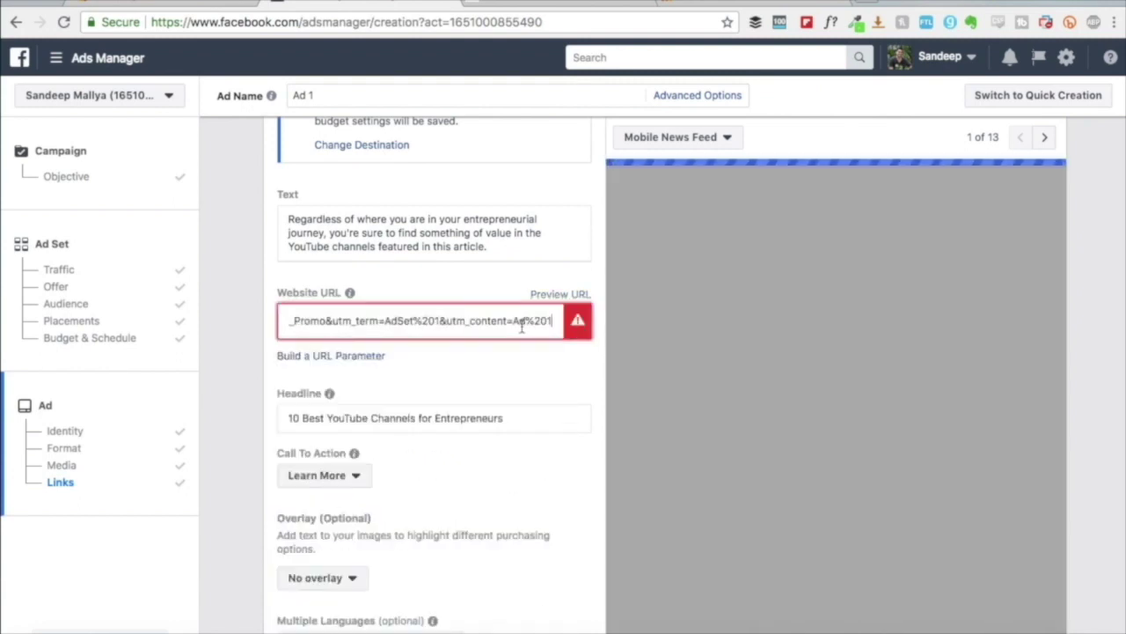
pyautogui.click(502, 296)
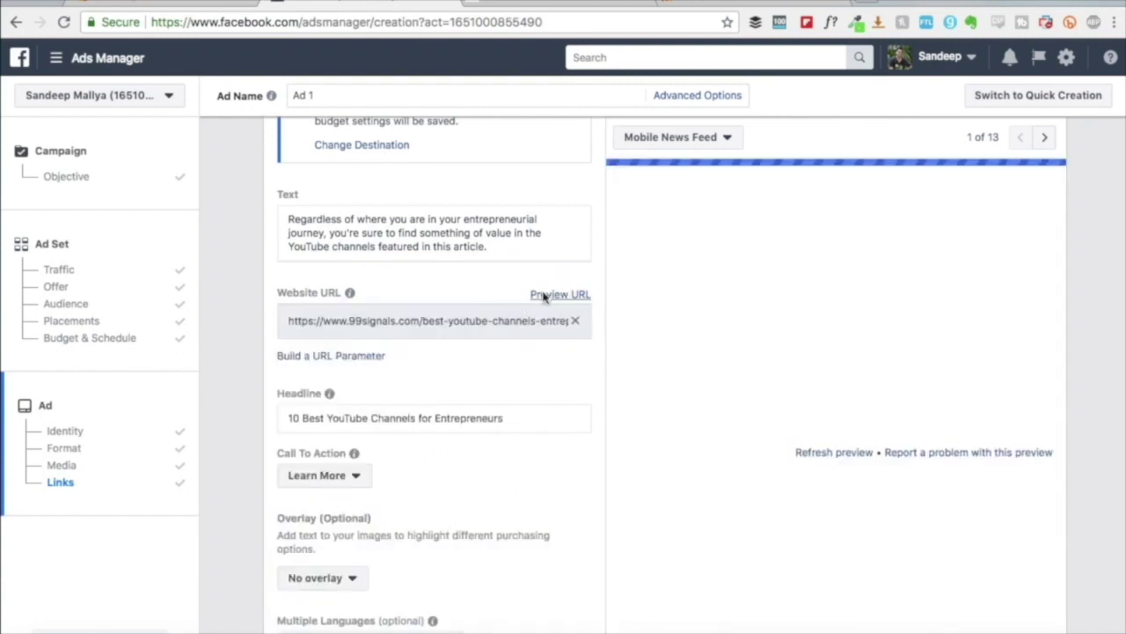
# Preview the ad's website URL, check the UTM parameters in the opened post's address, and return to Facebook Ads Manager.
pyautogui.click(546, 295)
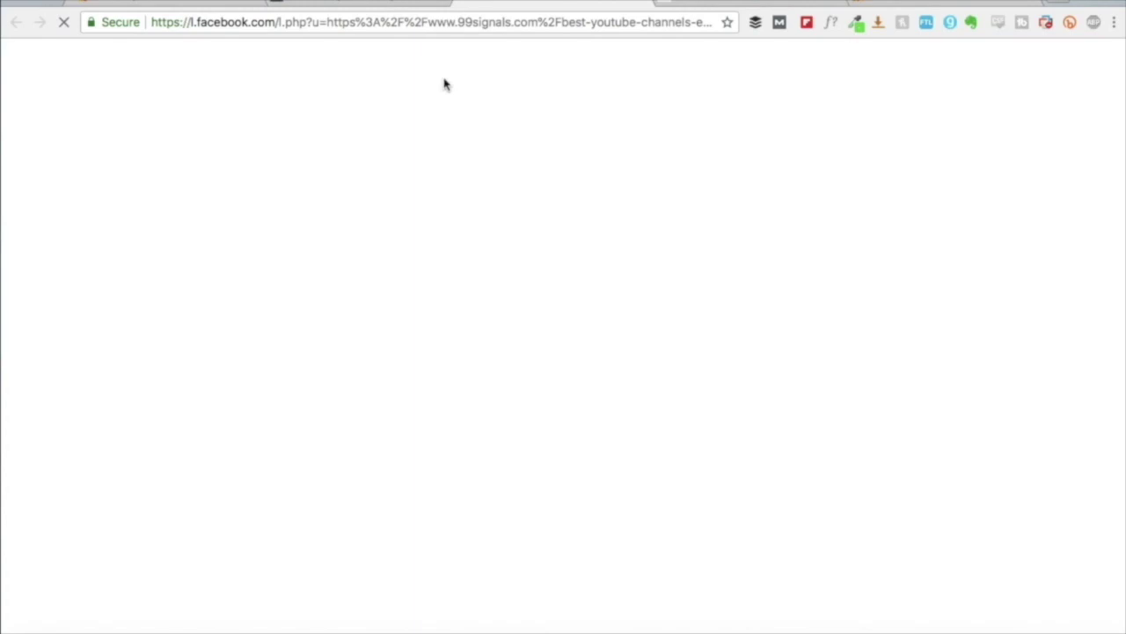
pyautogui.moveTo(407, 21); pyautogui.dragTo(910, 80)
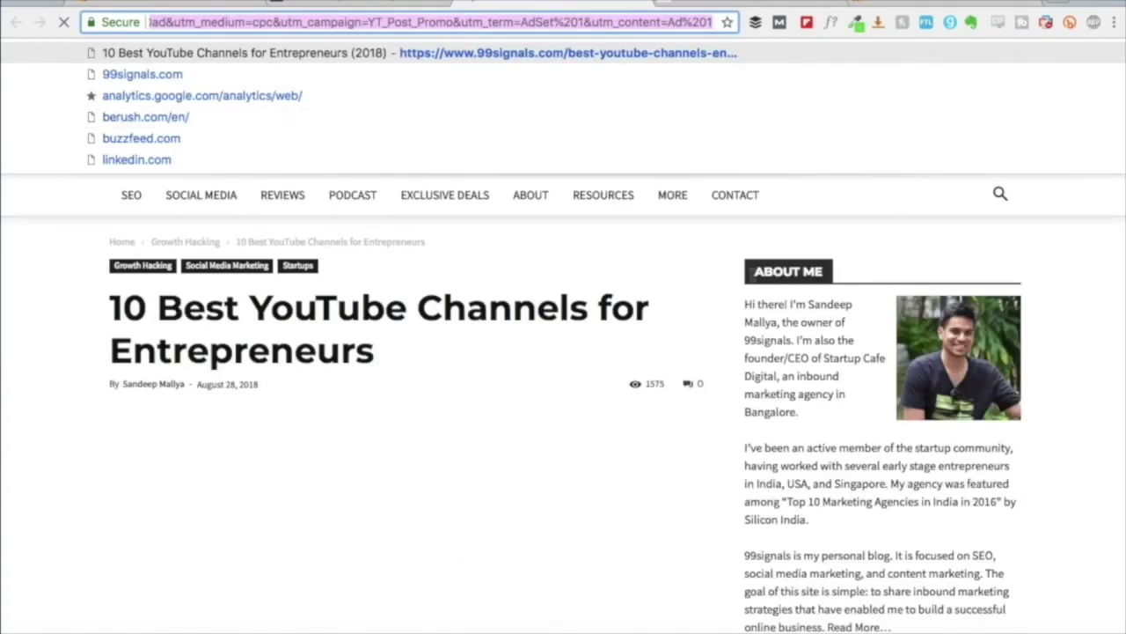
pyautogui.click(678, 281)
pyautogui.click(501, 3)
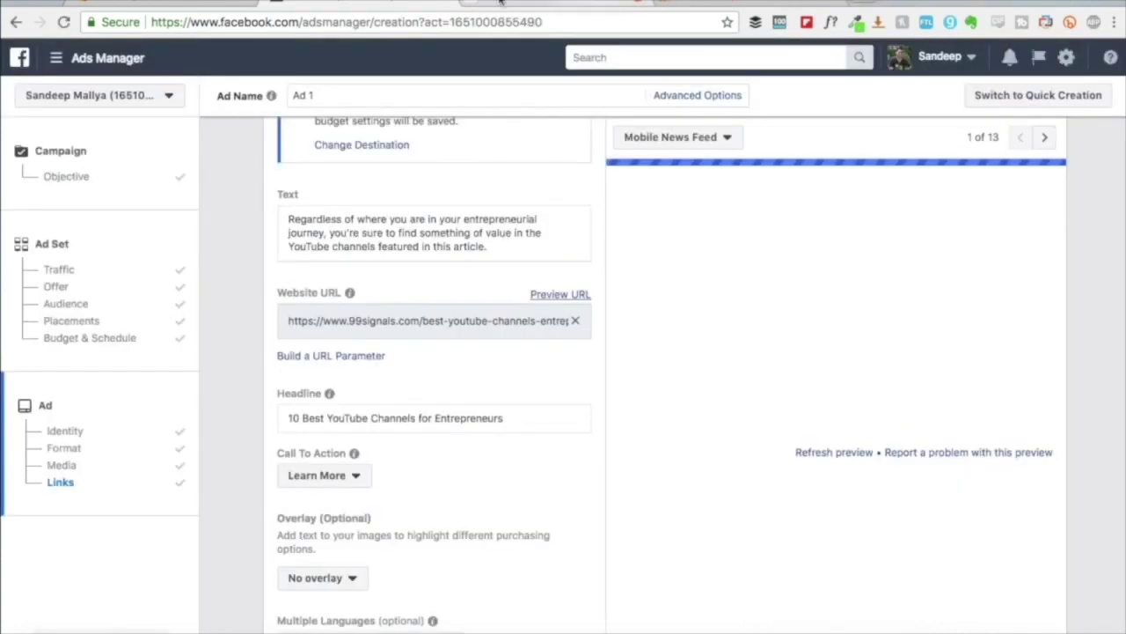
# Review the generated URL, the short-link option and the completed campaign fields in the Campaign URL Builder.
pyautogui.click(183, 5)
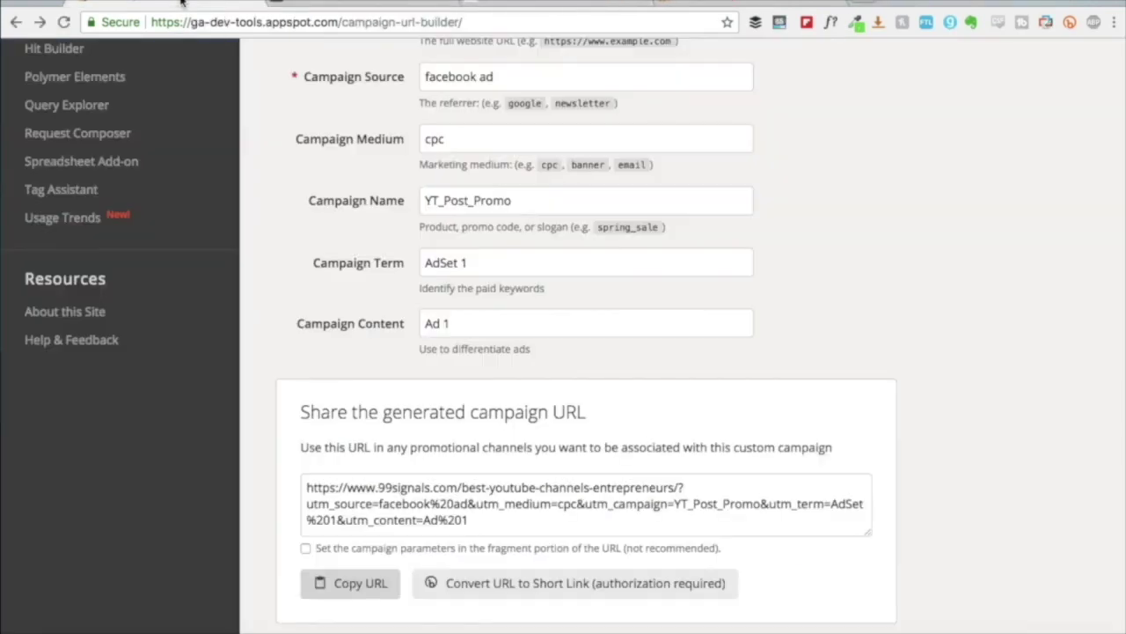
pyautogui.click(609, 519)
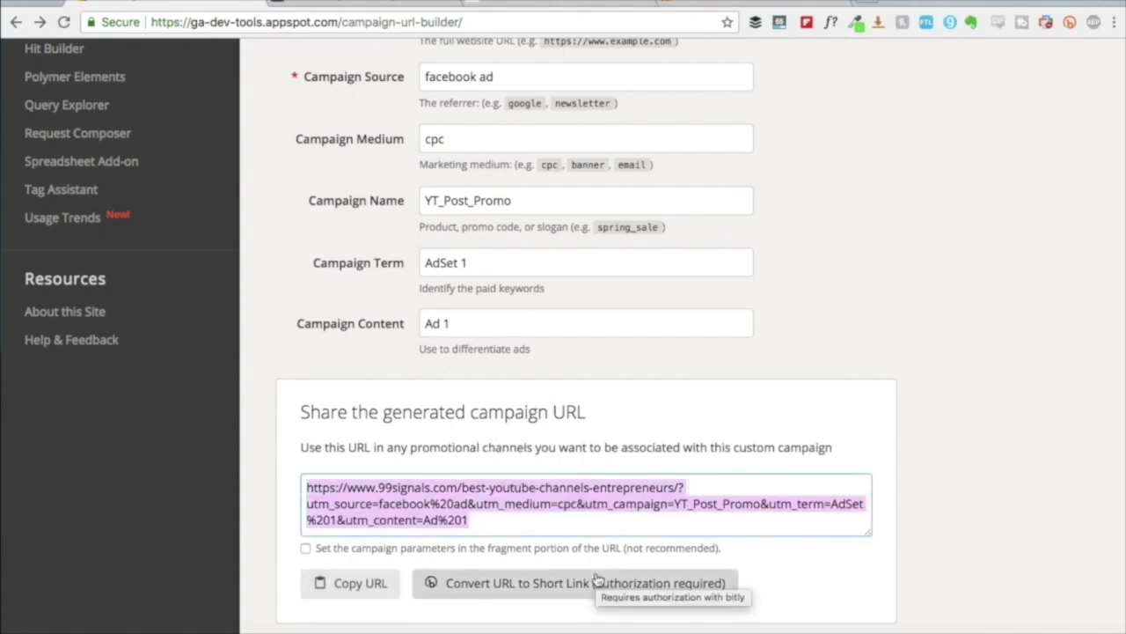
pyautogui.scroll(10, 597, 581)
pyautogui.scroll(-10, 599, 528)
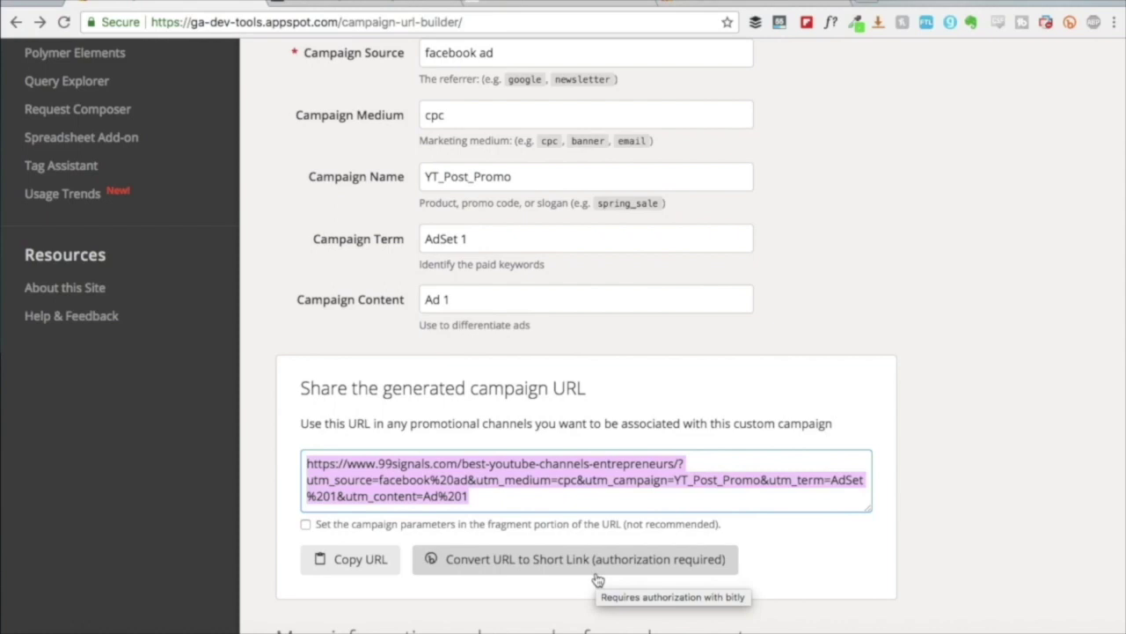
pyautogui.click(510, 494)
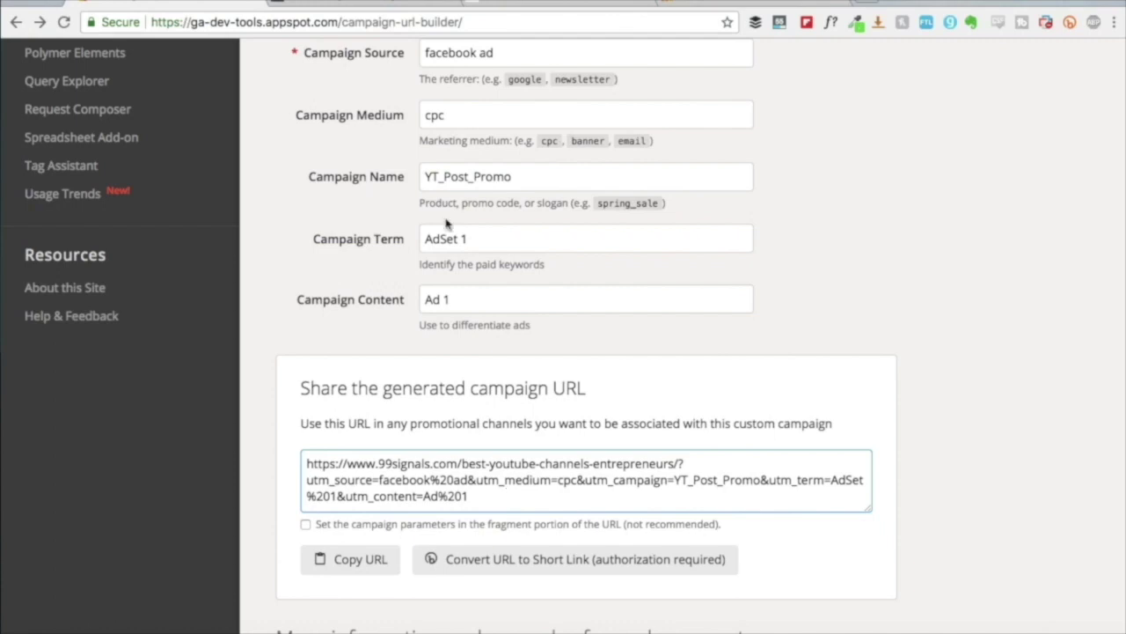
pyautogui.scroll(1, 589, 158)
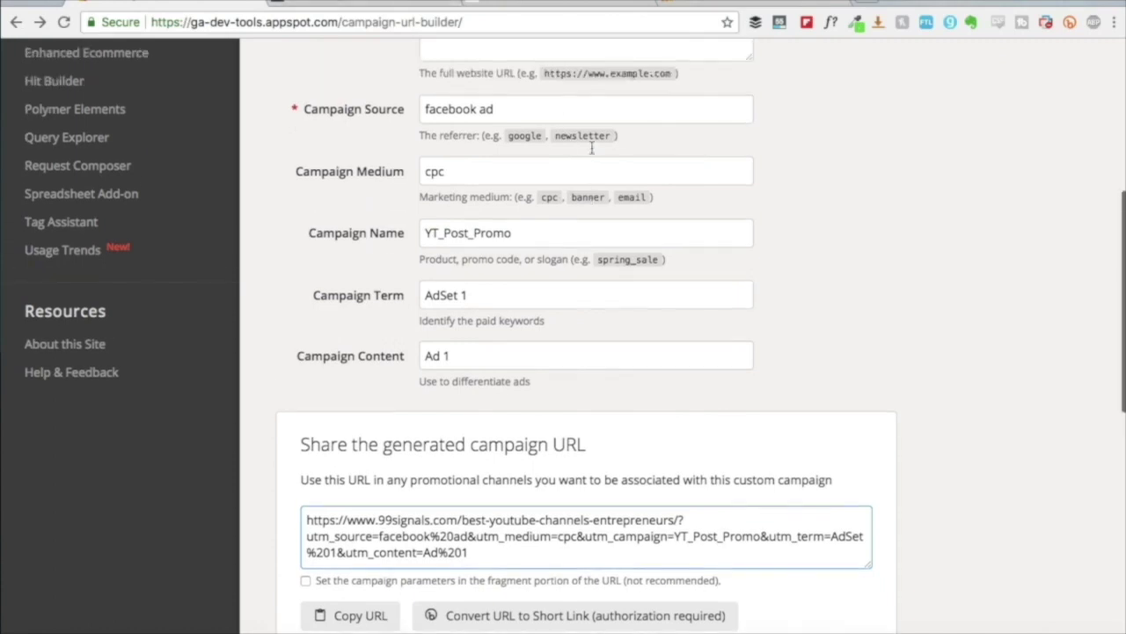
pyautogui.scroll(1, 592, 153)
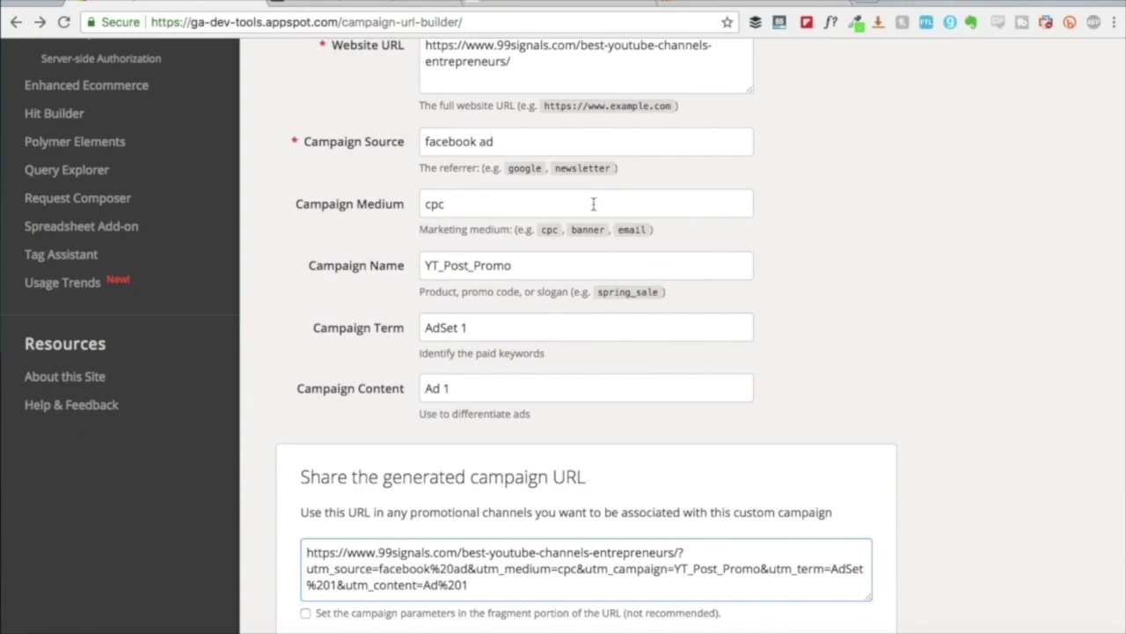
pyautogui.scroll(3, 595, 158)
pyautogui.scroll(4, 594, 203)
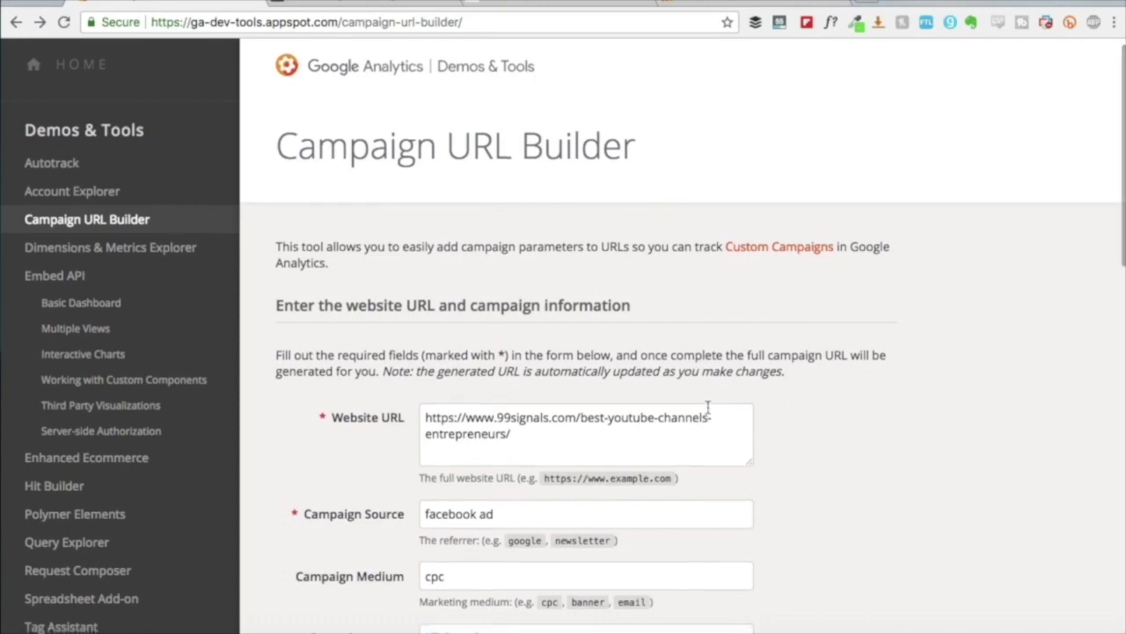
pyautogui.scroll(-3, 708, 422)
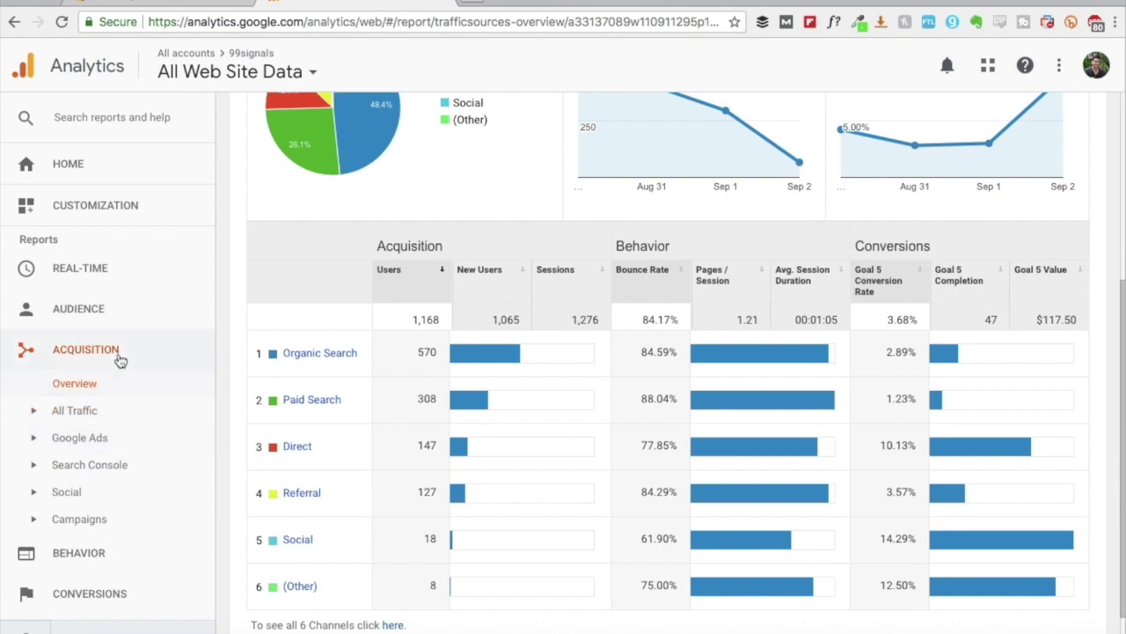
# Open the Source/Medium report for all acquisition traffic in Google Analytics and drill into facebook ad / cpc.
pyautogui.click(96, 412)
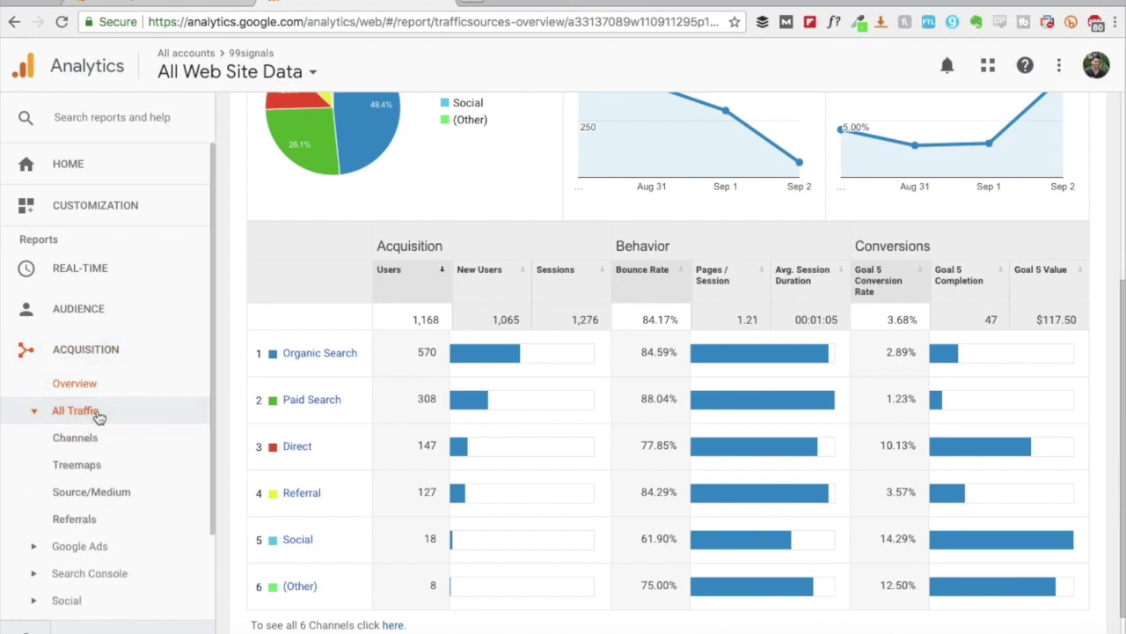
pyautogui.click(105, 496)
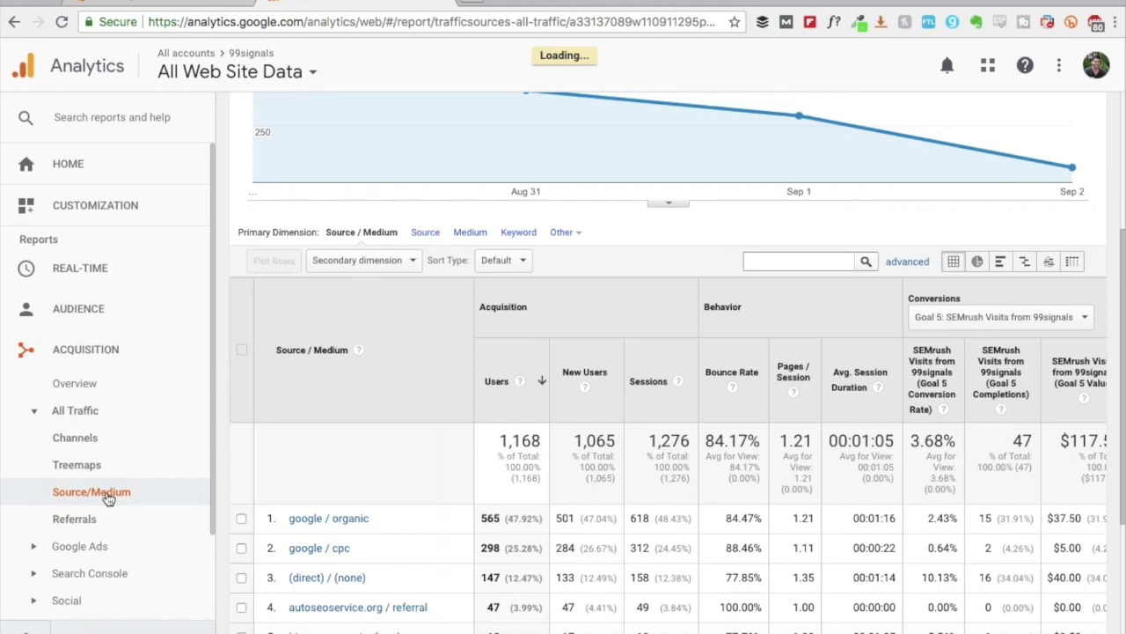
pyautogui.scroll(-3, 378, 500)
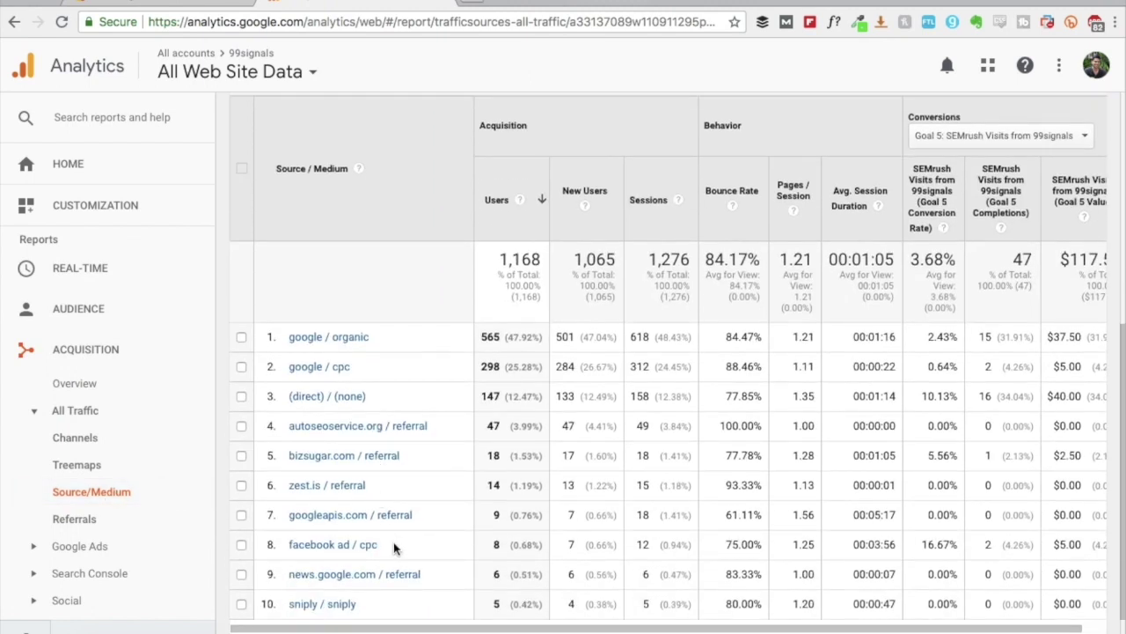
pyautogui.moveTo(395, 540); pyautogui.dragTo(290, 546)
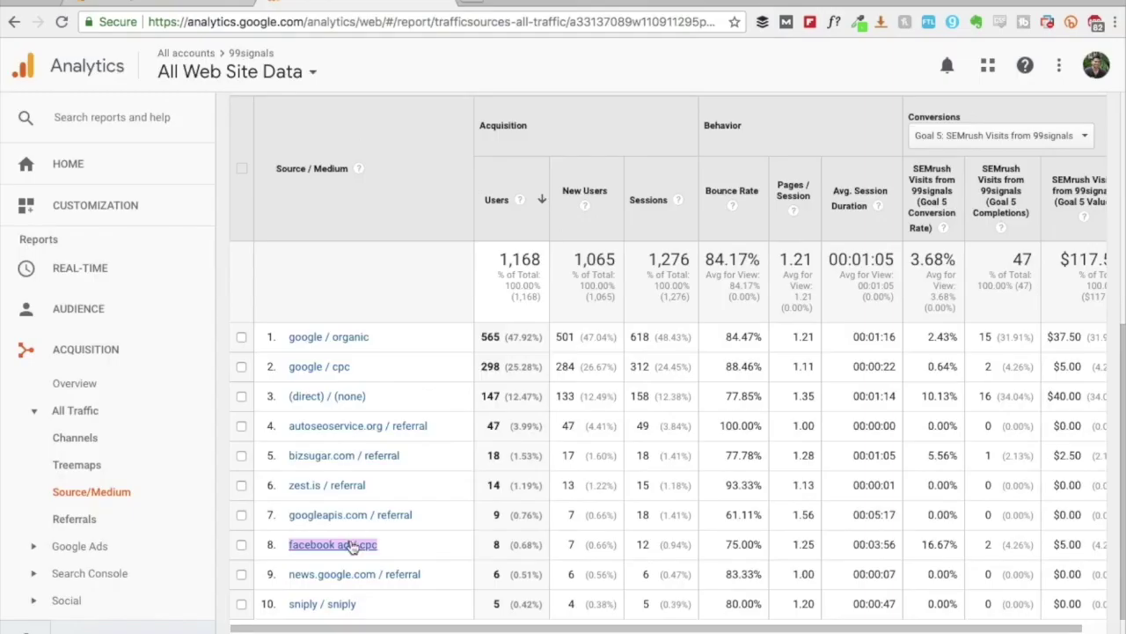
pyautogui.click(352, 545)
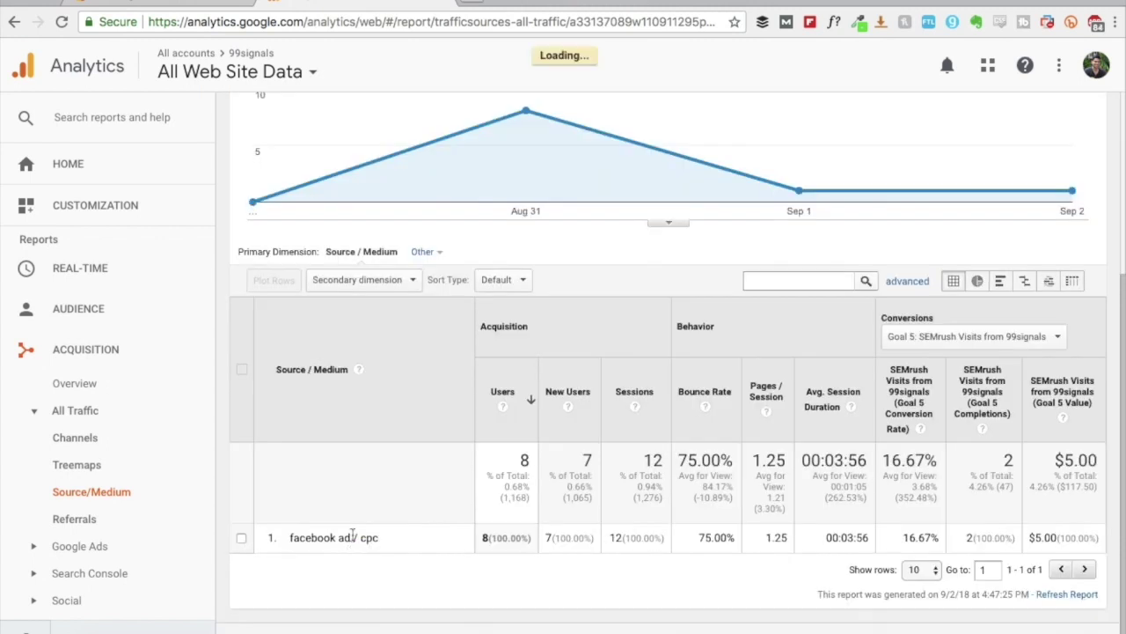
# Check the source and medium in the Campaign URL Builder, and change the Analytics report's primary dimension to Campaign.
pyautogui.click(213, 4)
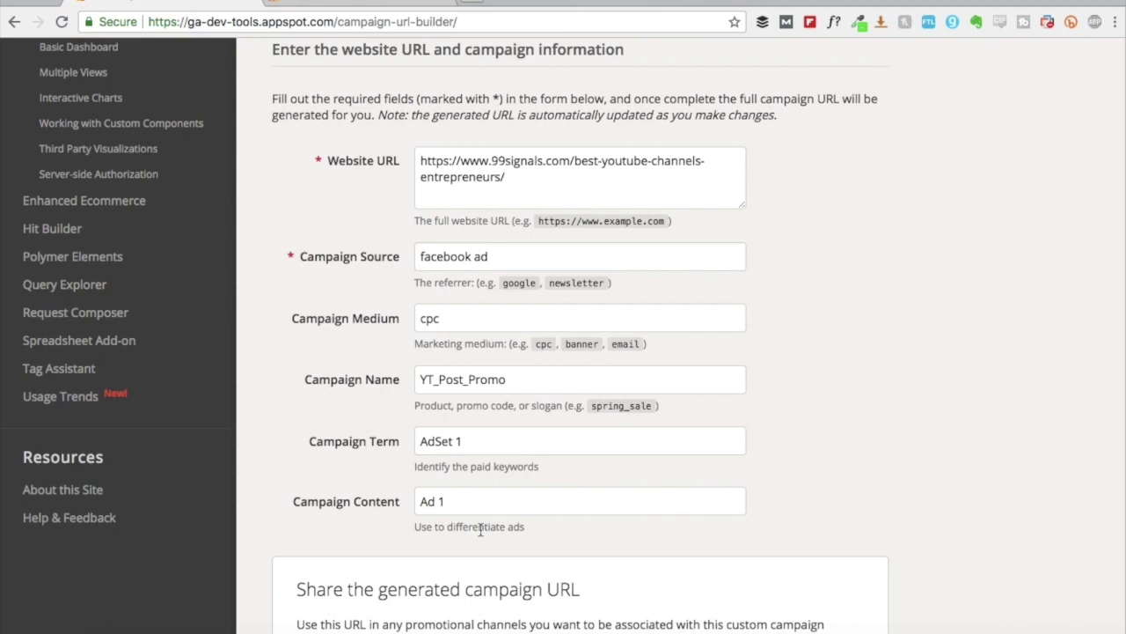
pyautogui.click(347, 3)
pyautogui.click(431, 254)
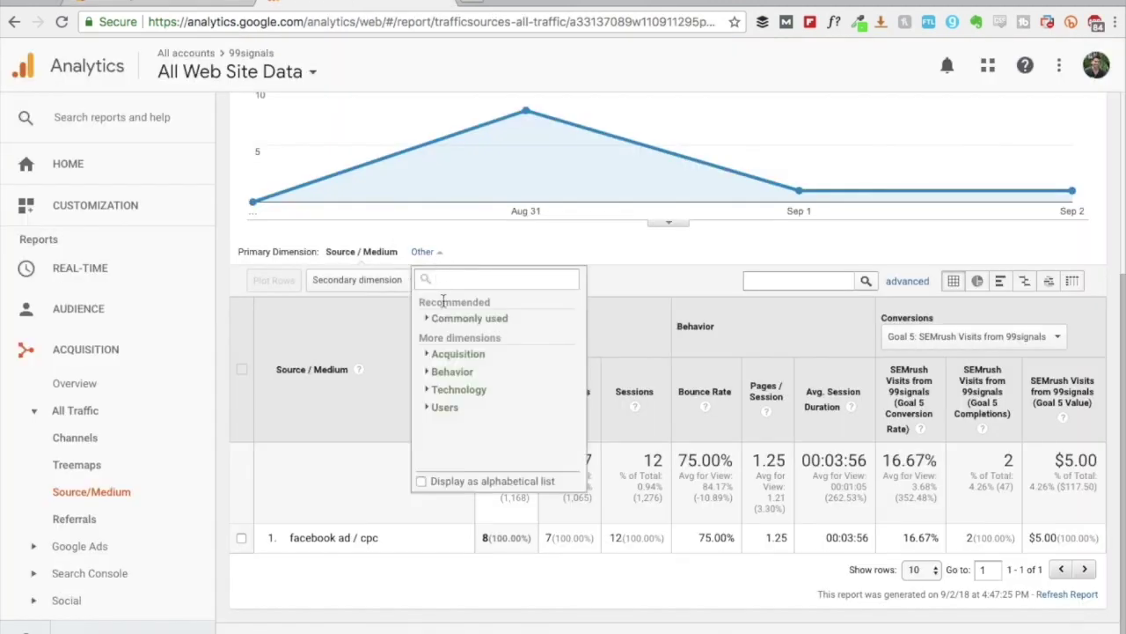
pyautogui.click(449, 354)
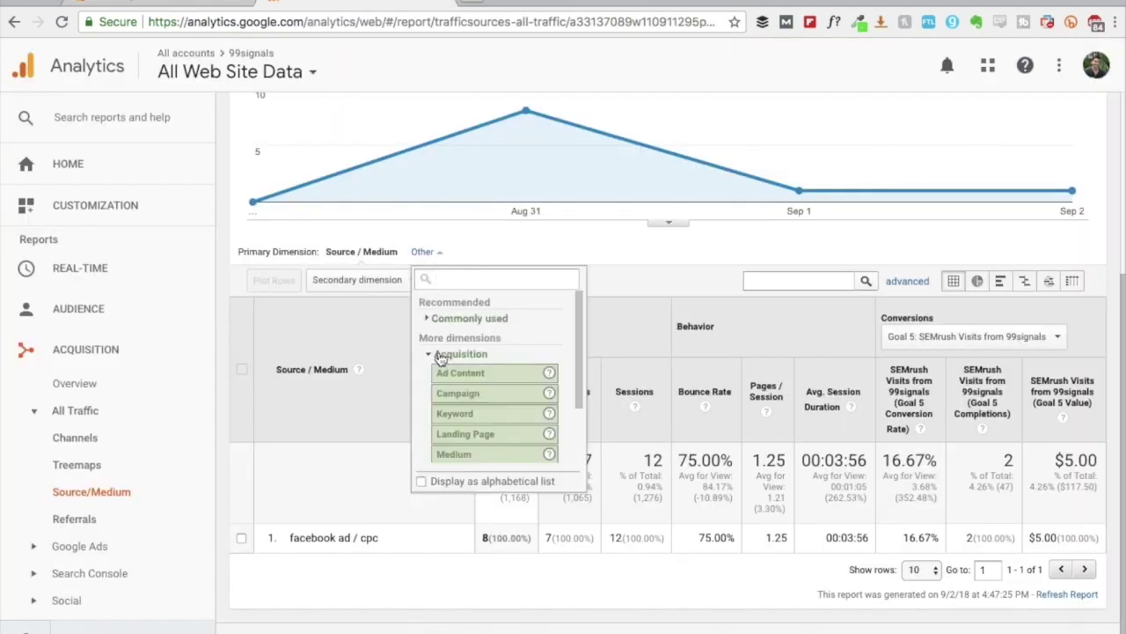
pyautogui.scroll(-1, 483, 400)
pyautogui.click(490, 379)
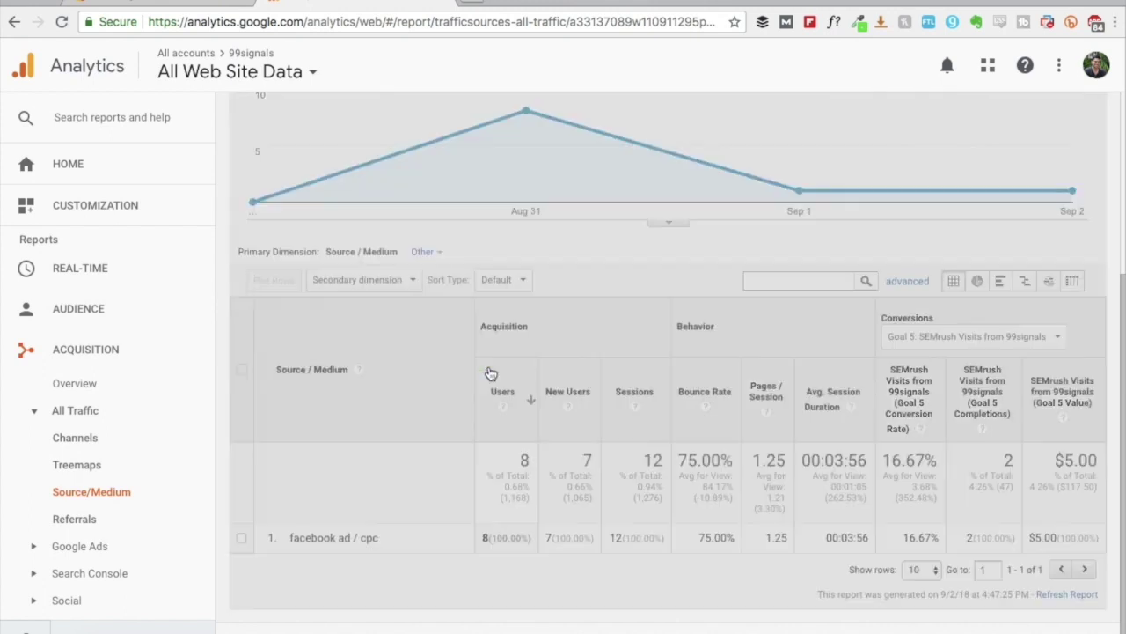
# Check the campaign name in the Campaign URL Builder, and switch the Analytics report's primary dimension to Ad Content.
pyautogui.click(204, 6)
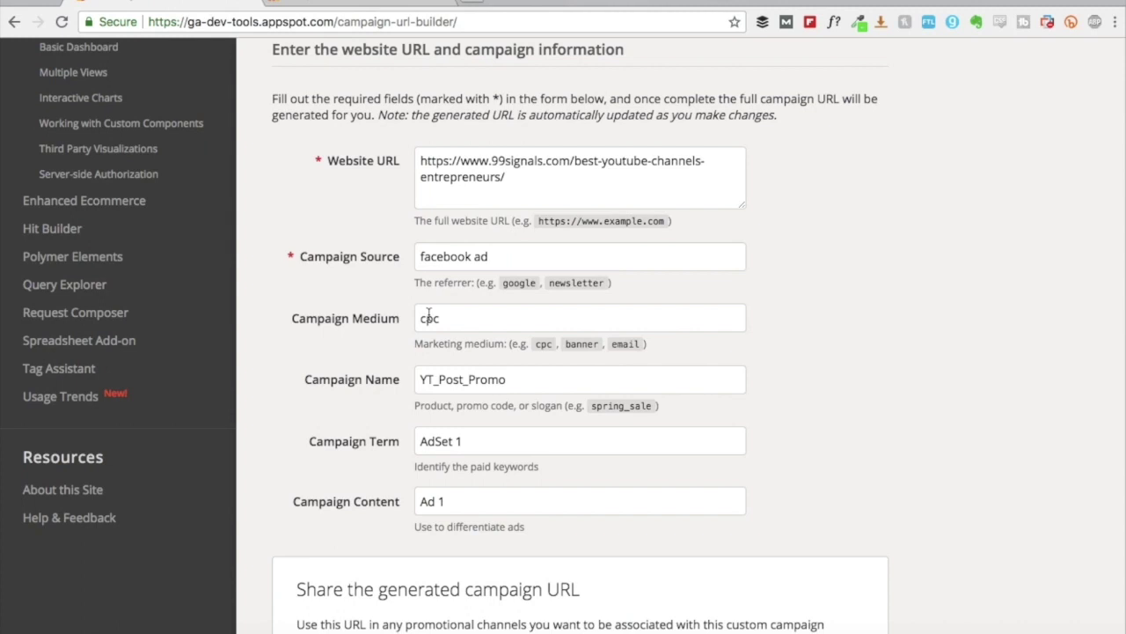
pyautogui.click(358, 5)
pyautogui.click(436, 252)
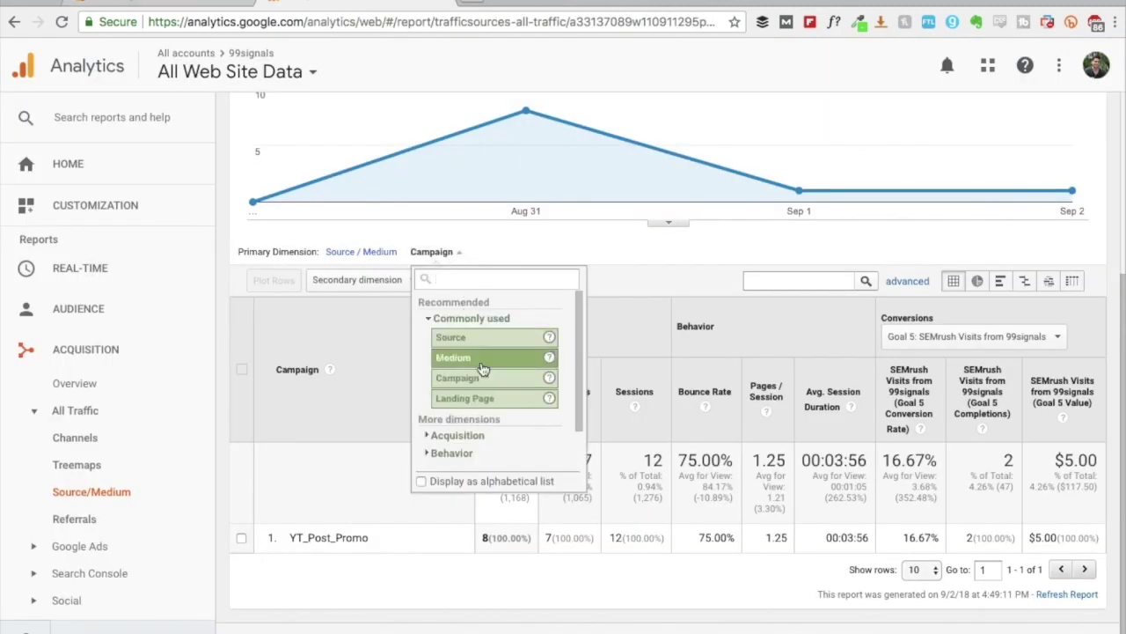
pyautogui.click(482, 436)
pyautogui.click(484, 455)
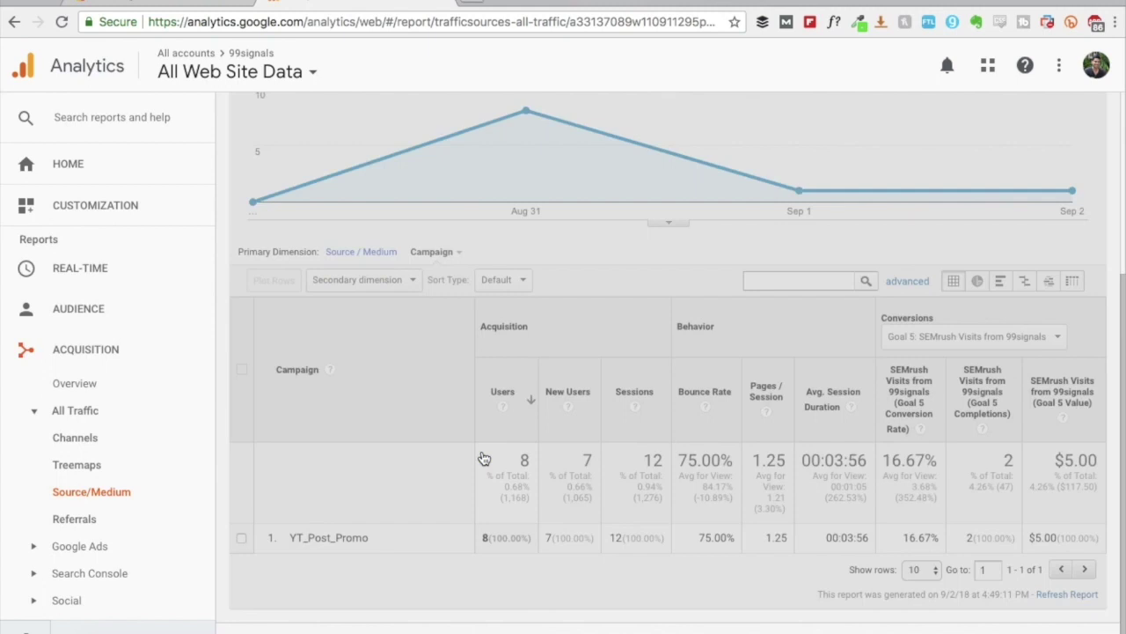
# Check the campaign content in the Campaign URL Builder, and switch the Analytics report's primary dimension to Keyword.
pyautogui.click(185, 7)
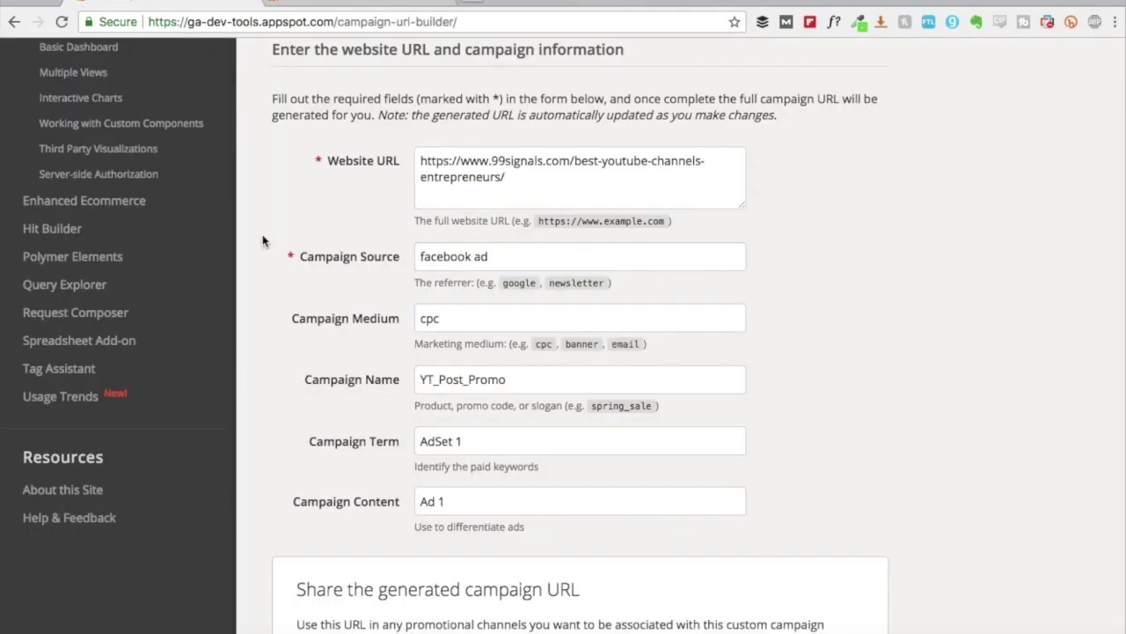
pyautogui.click(356, 5)
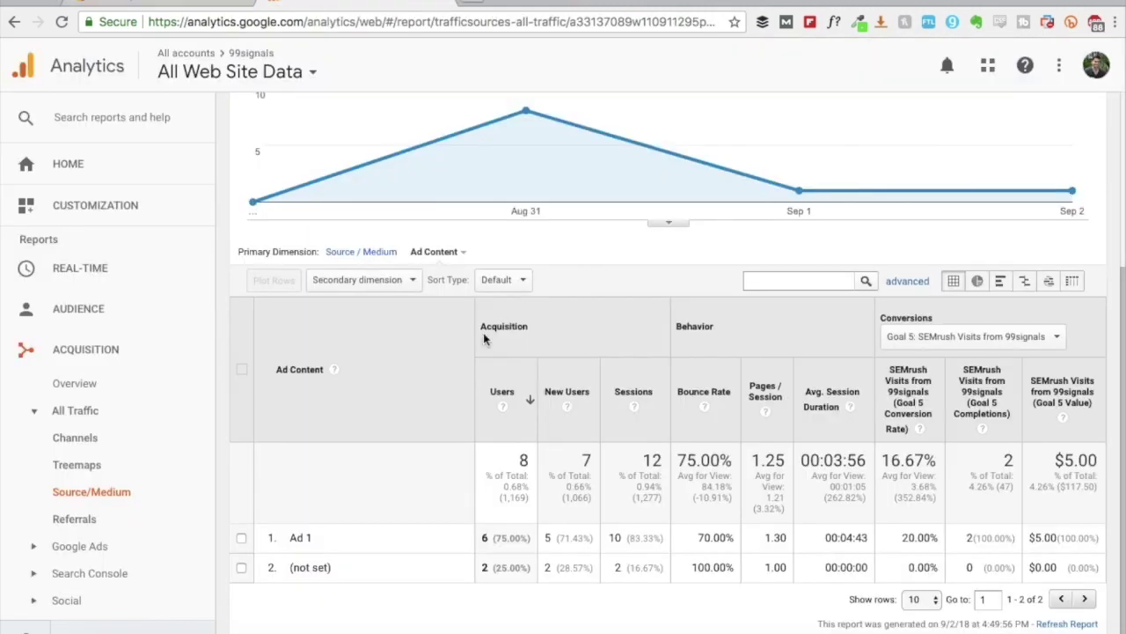
pyautogui.click(437, 254)
pyautogui.scroll(-1, 494, 404)
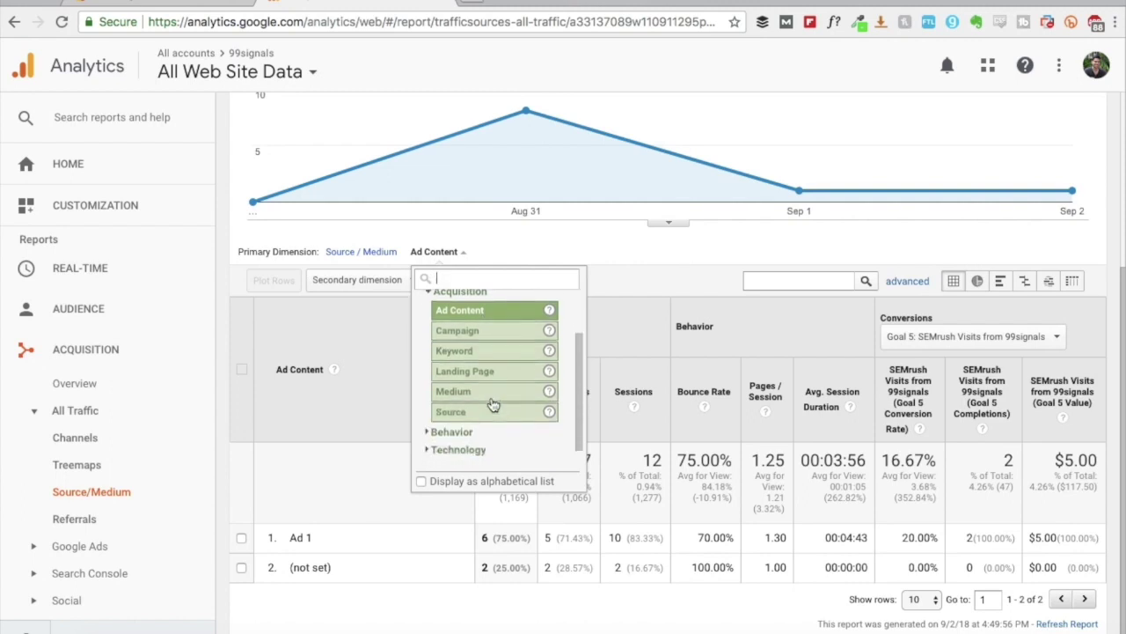
pyautogui.click(491, 357)
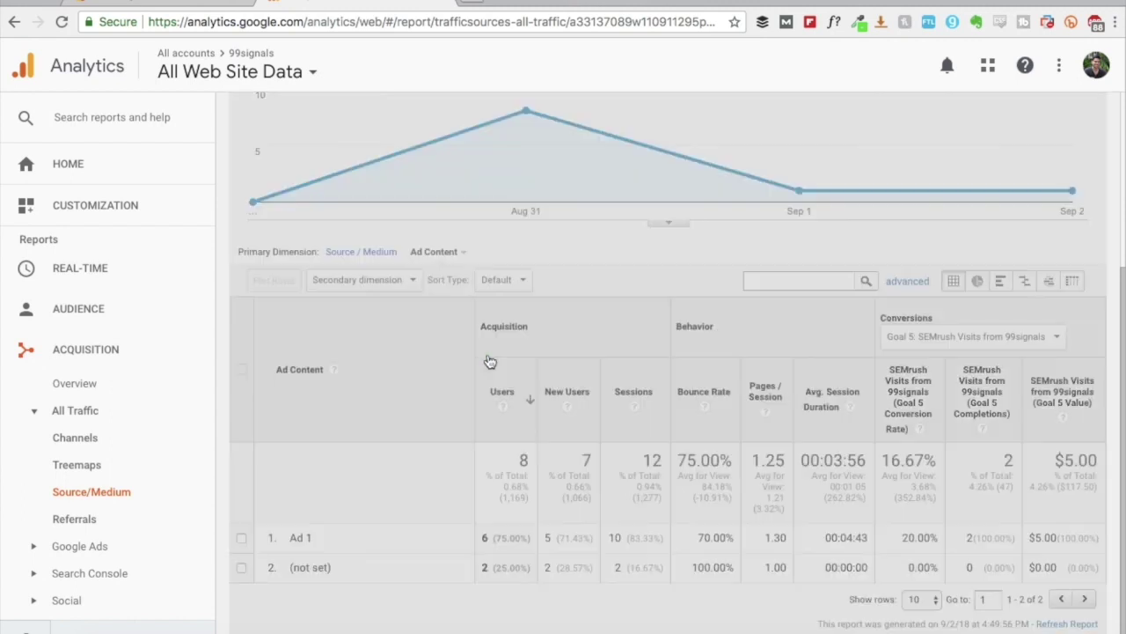
# Compare the Campaign URL Builder's campaign term with the Keyword report in Analytics, and reopen the full Source/Medium report.
pyautogui.click(158, 5)
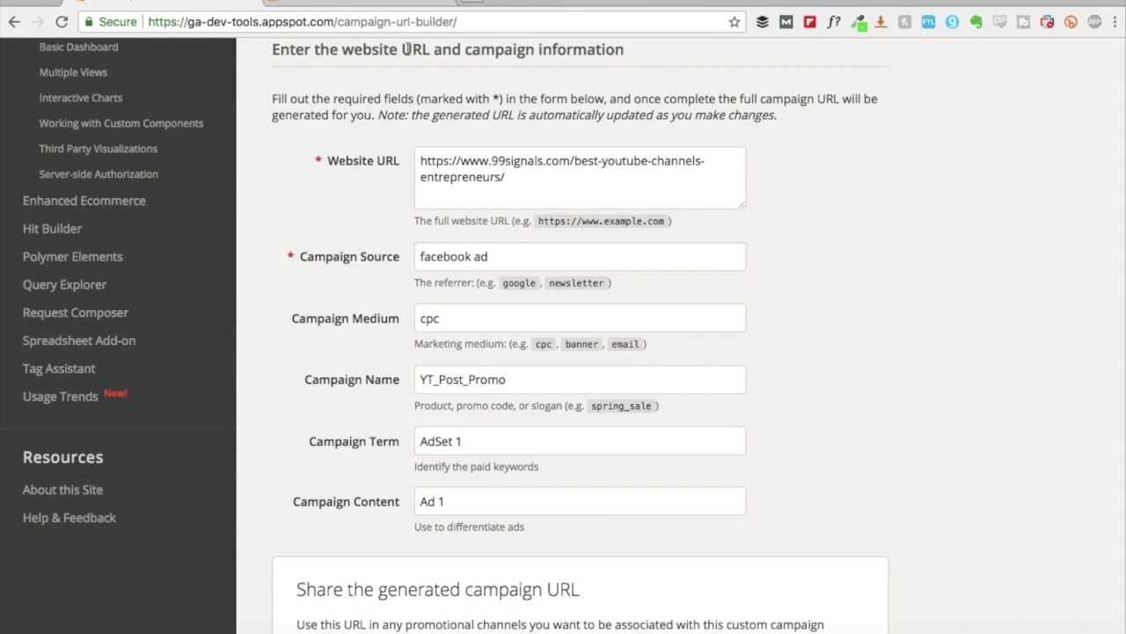
pyautogui.click(358, 4)
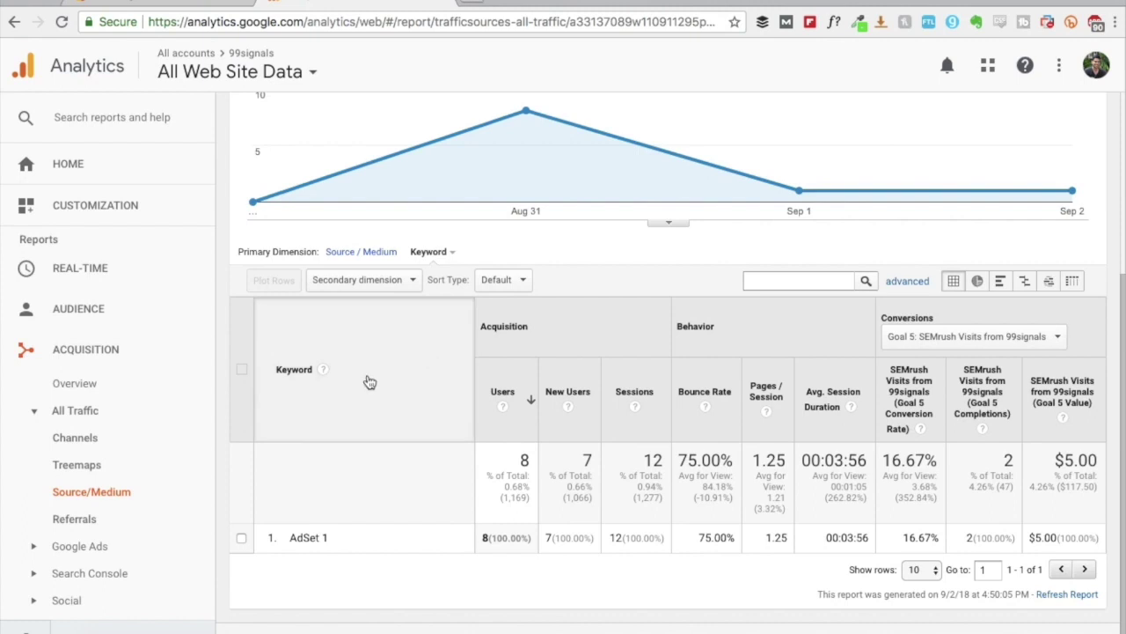
pyautogui.click(122, 496)
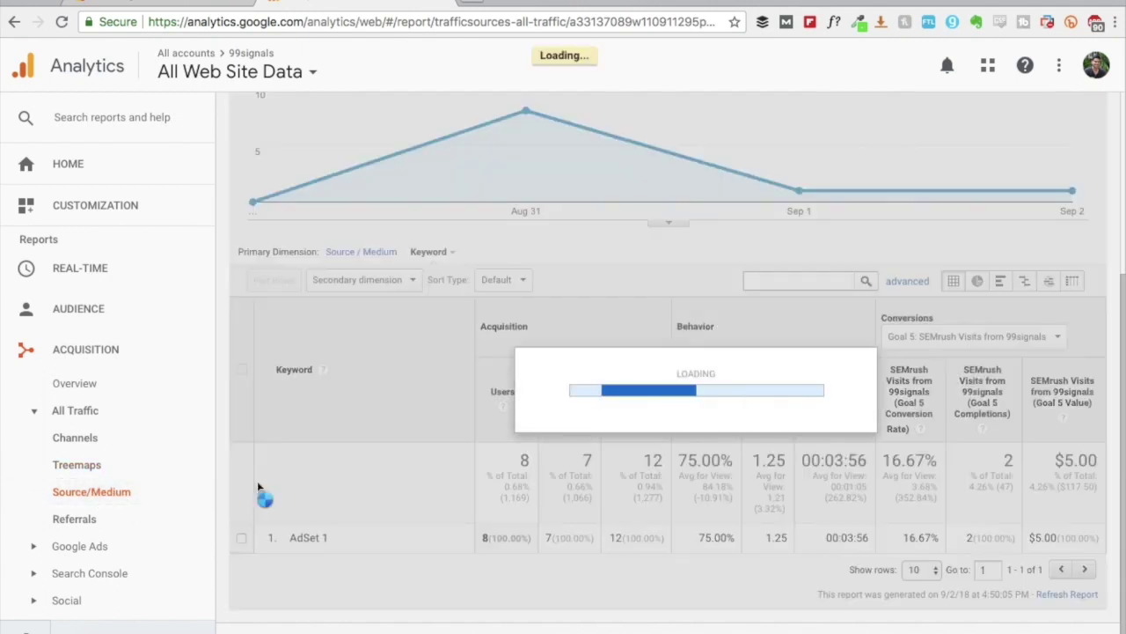